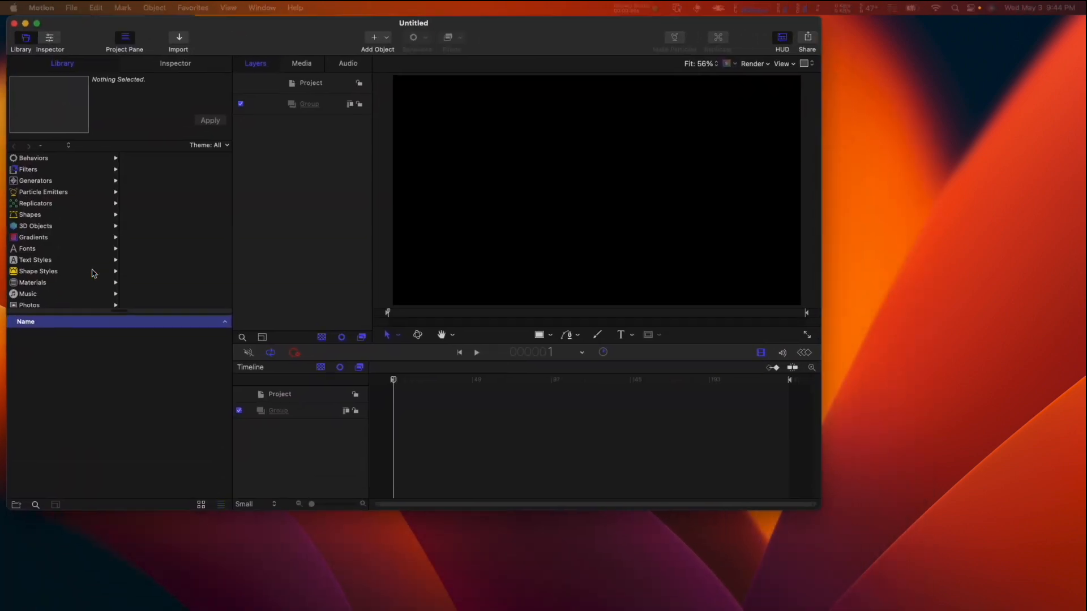
# - Maximize the project window and add the Avatar Creator generator from the UNOMi Software category to the project
pyautogui.doubleClick(527, 23)
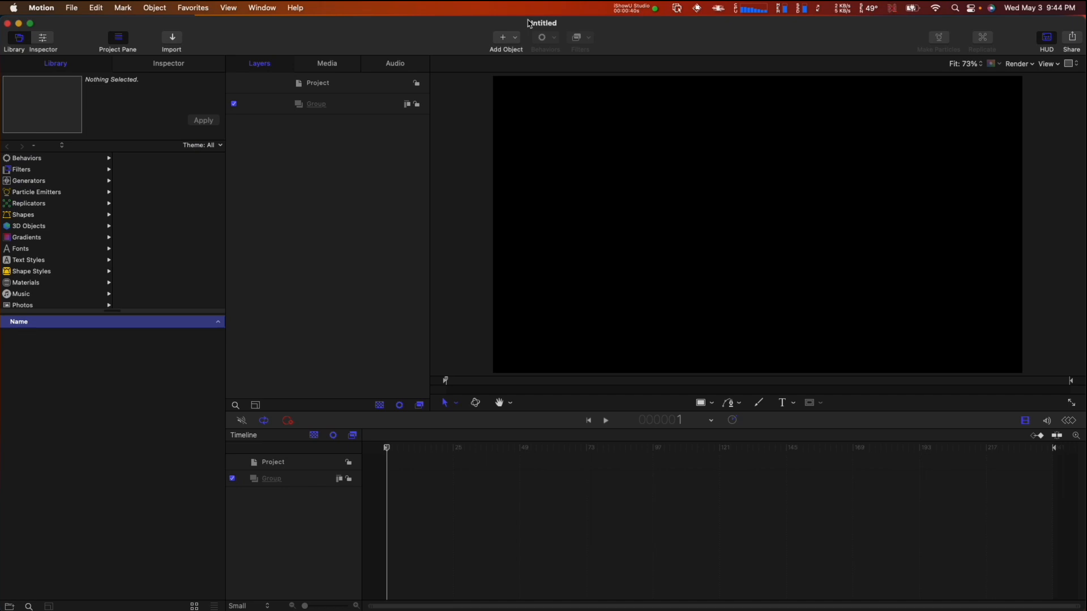
pyautogui.click(71, 182)
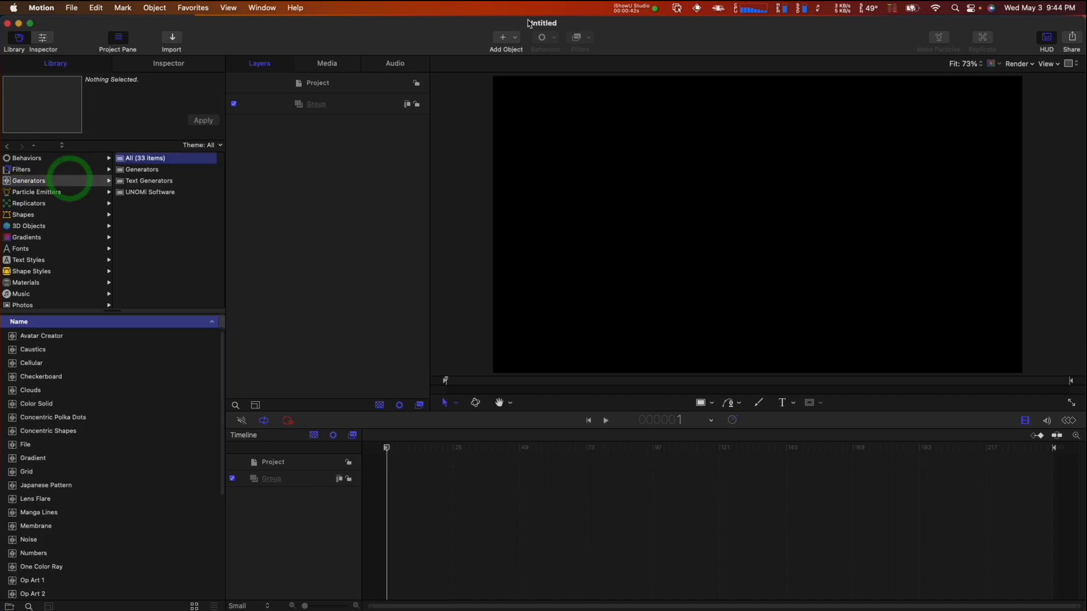
pyautogui.click(176, 193)
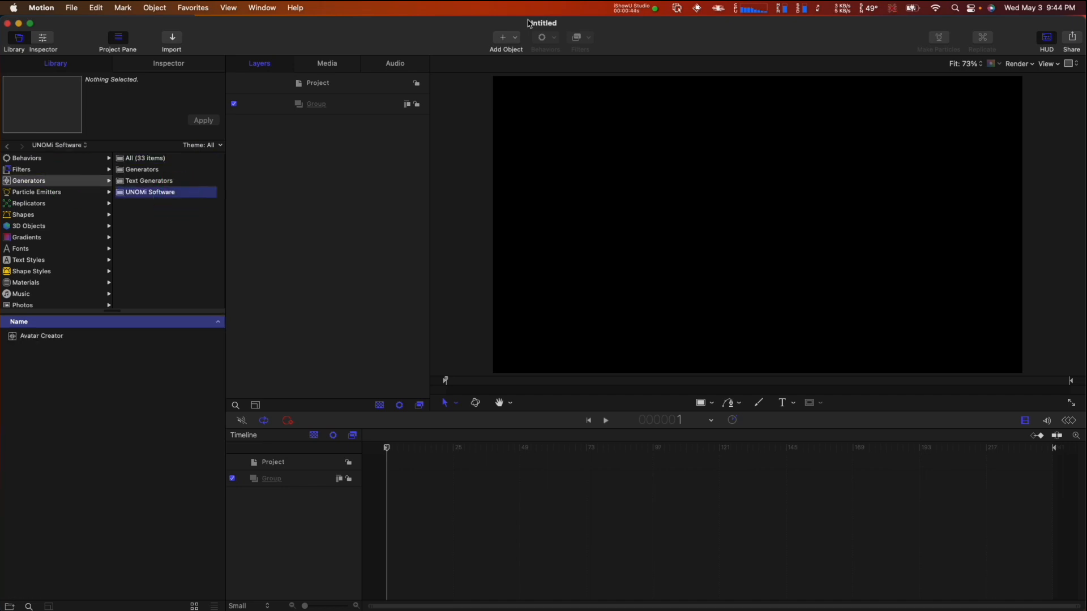
pyautogui.click(80, 338)
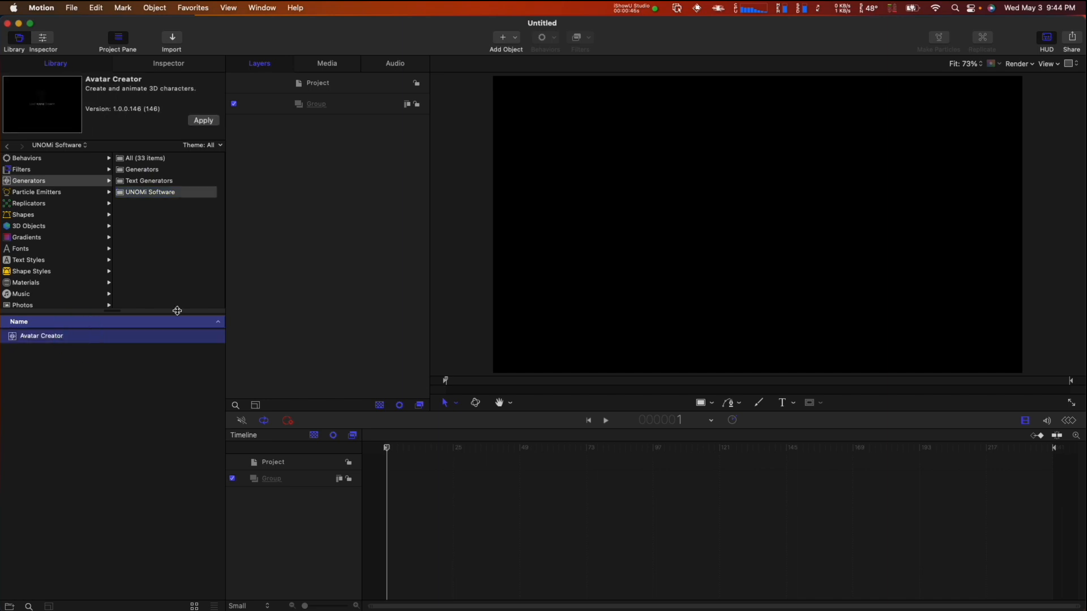
pyautogui.click(203, 120)
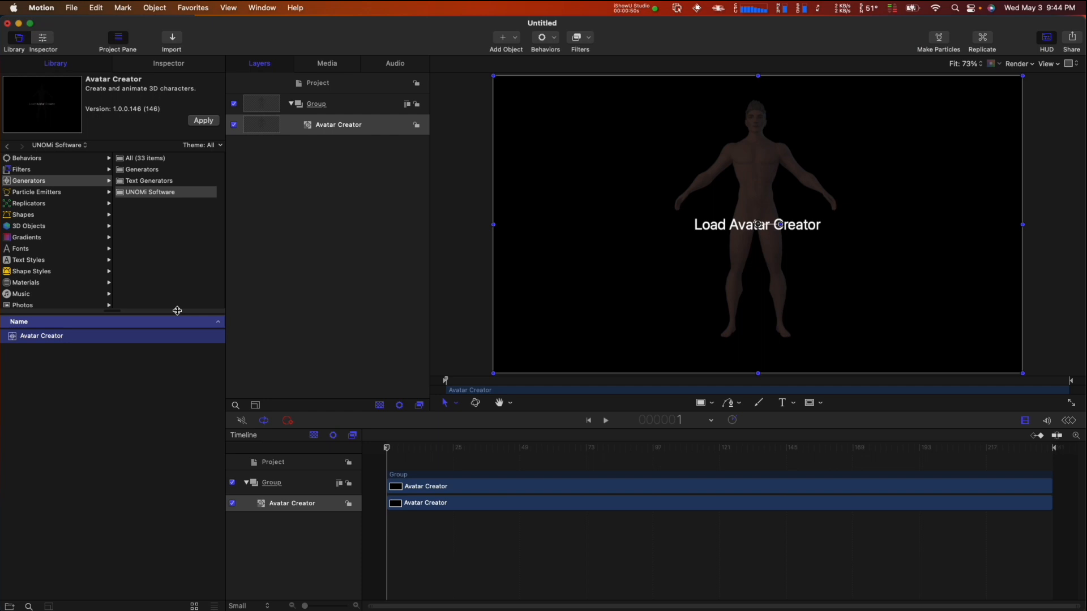
# - Load Avatar Creator from the generator's settings and enlarge its window to fill most of the screen
pyautogui.click(199, 61)
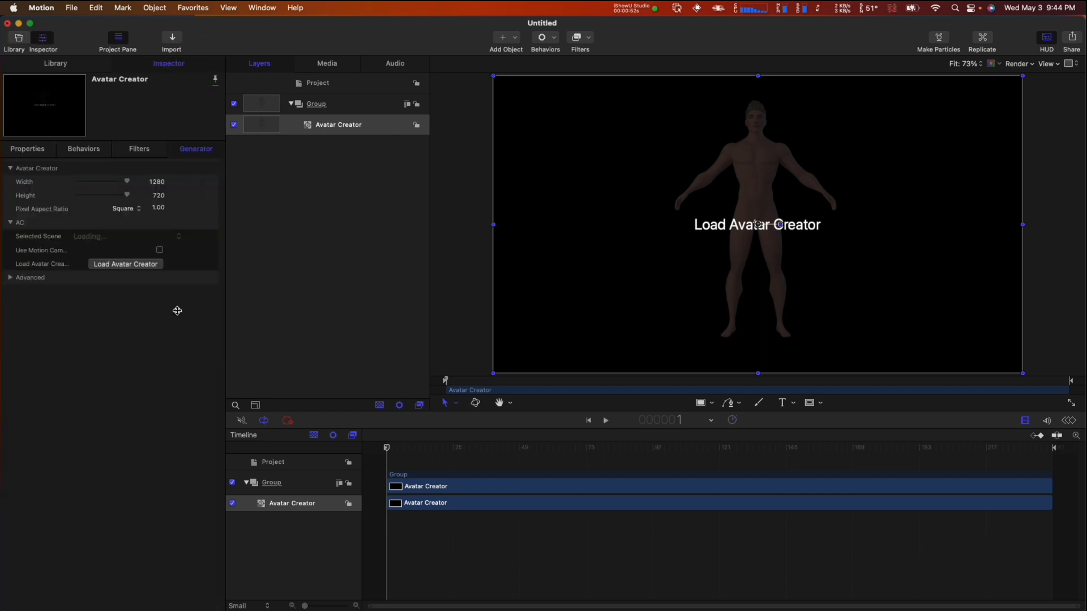
pyautogui.click(146, 263)
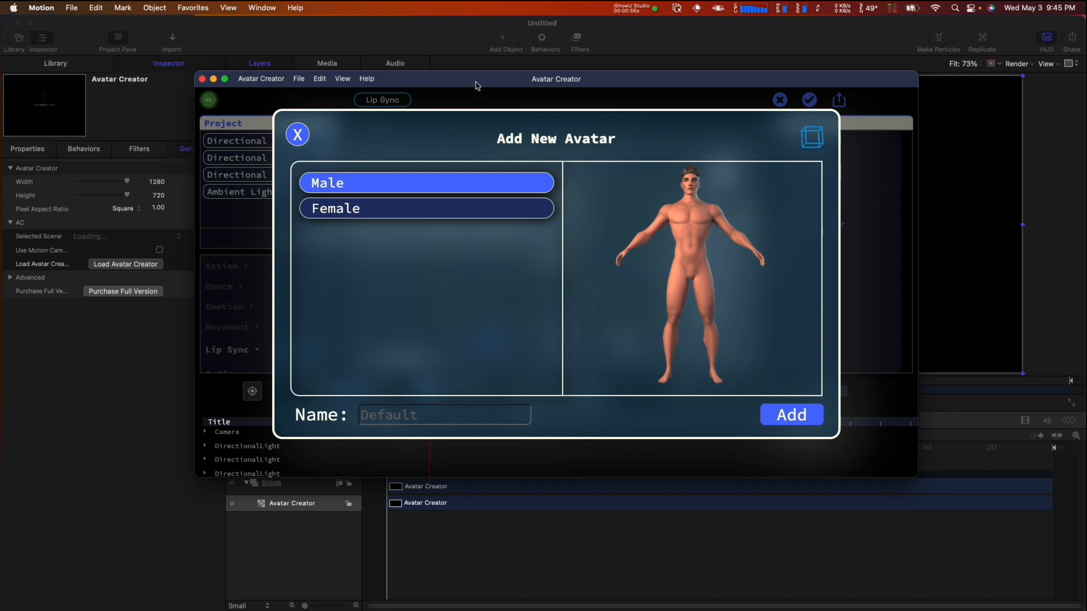
pyautogui.moveTo(475, 86); pyautogui.dragTo(315, 44)
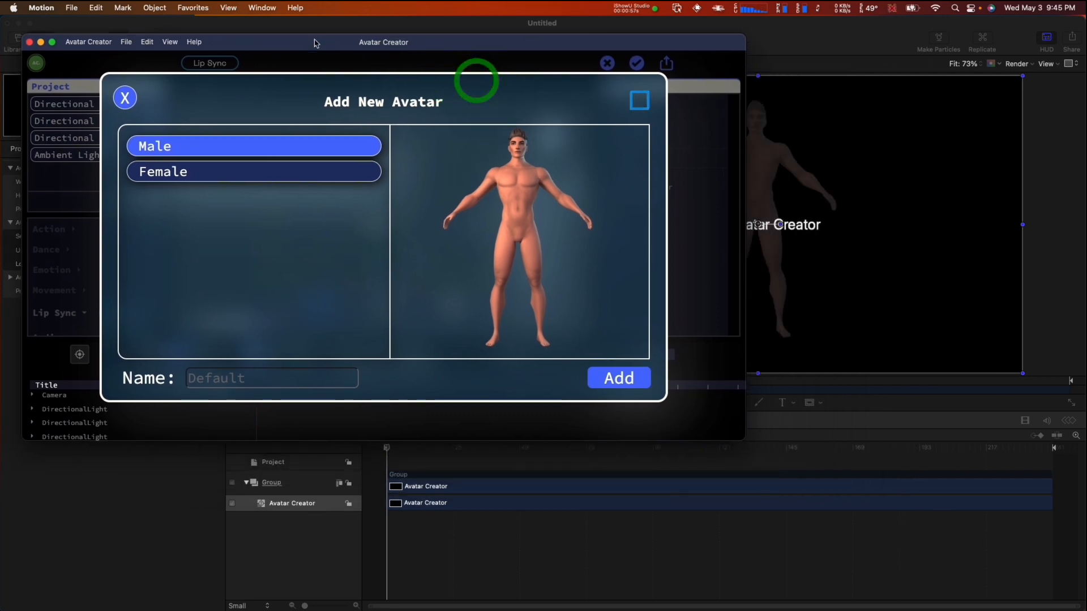
pyautogui.doubleClick(739, 444)
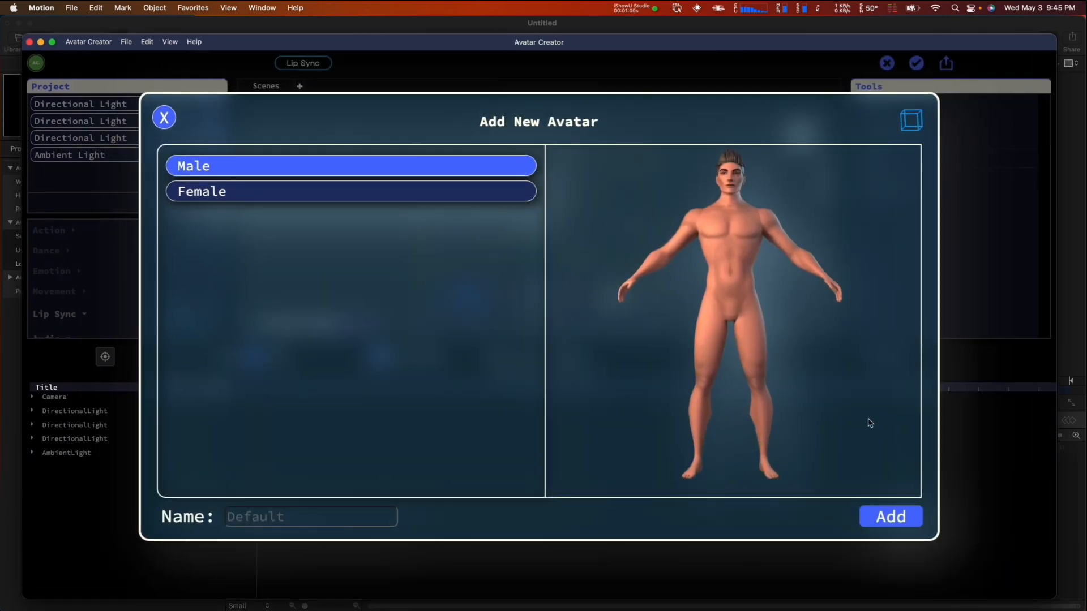
# - Add a new Male avatar named Bob to the scene
pyautogui.click(342, 514)
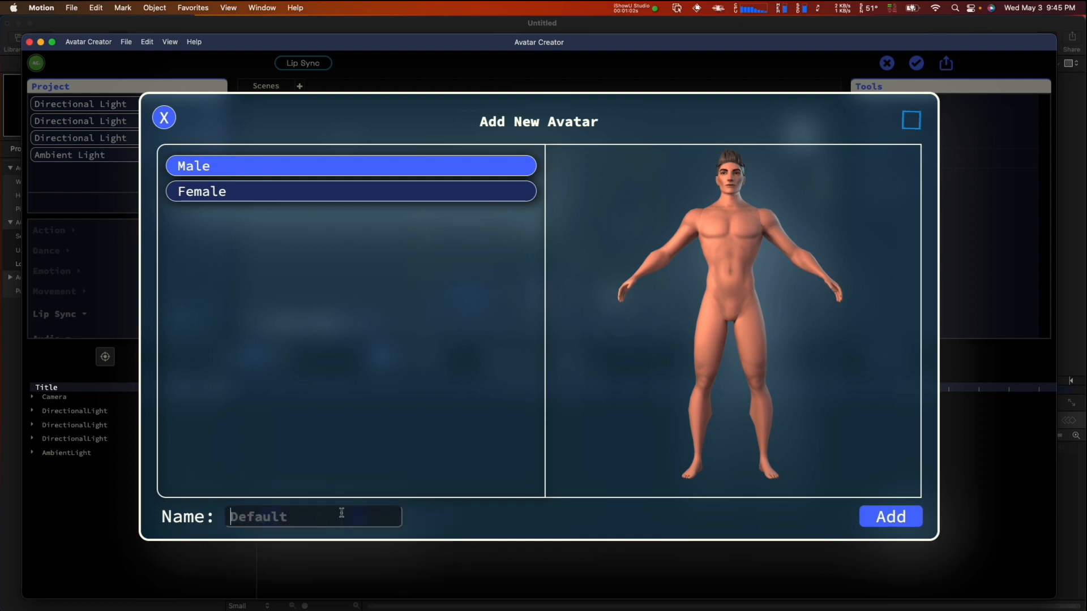
pyautogui.write('Bob')
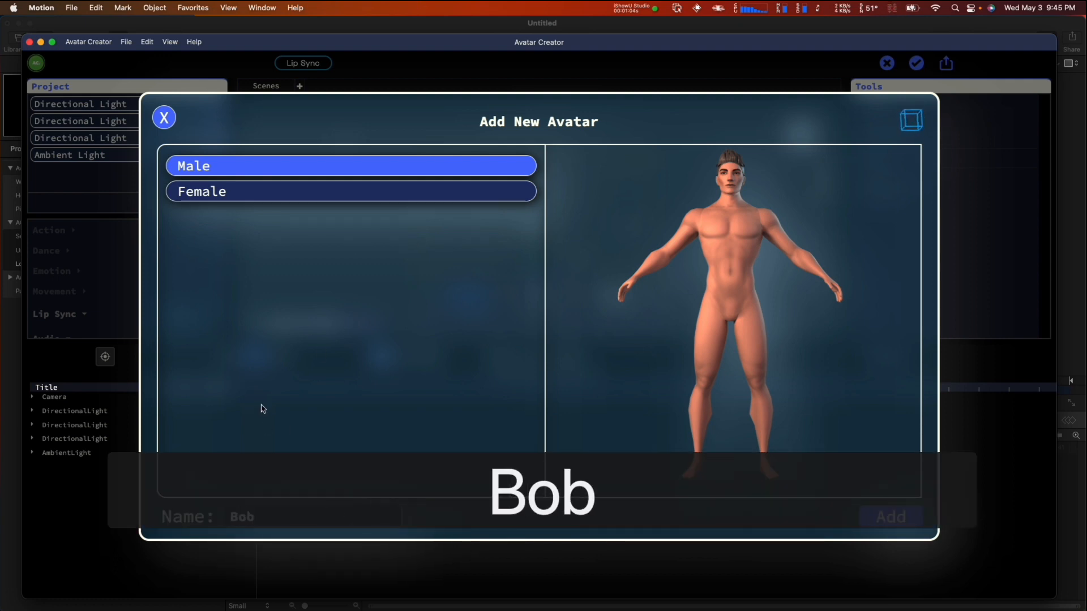
pyautogui.click(890, 516)
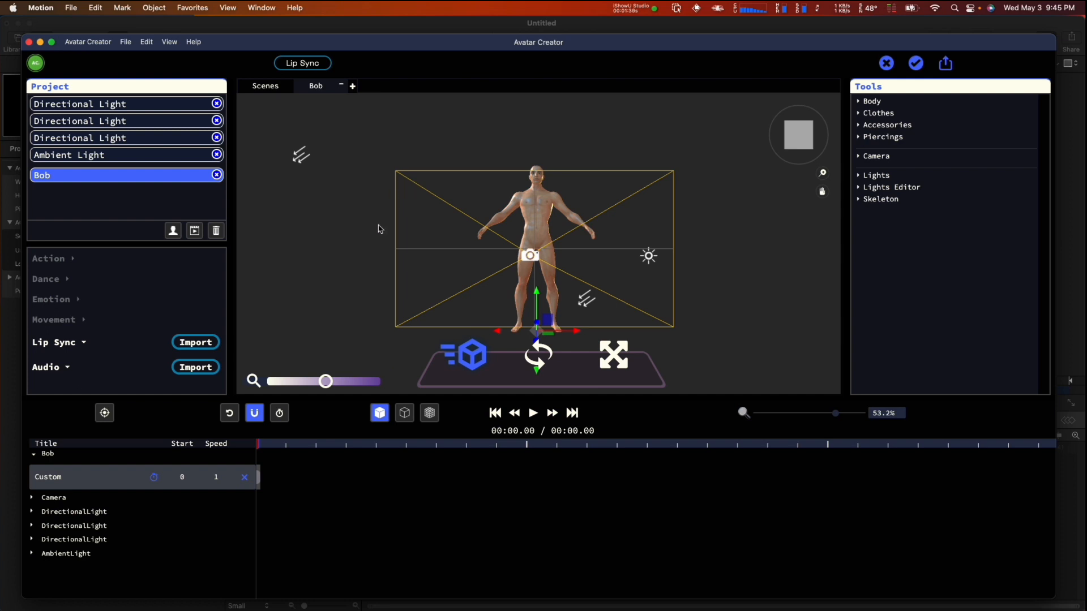
# - Examine the avatar, camera and lights in the scene from a different angle and at several distances
pyautogui.moveTo(362, 197); pyautogui.dragTo(395, 208)
pyautogui.moveTo(452, 174); pyautogui.dragTo(426, 154)
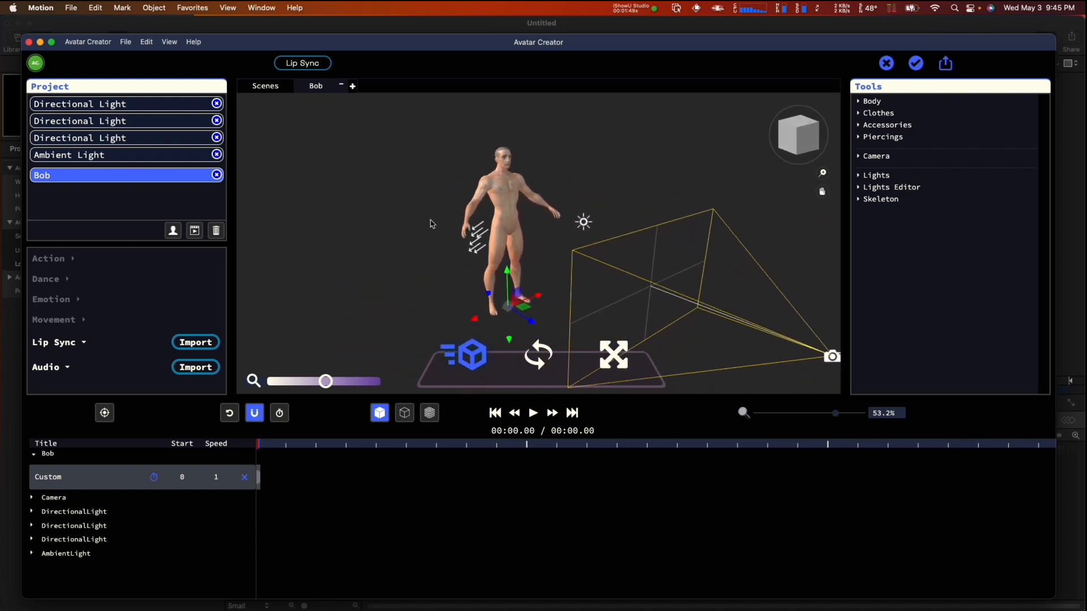
pyautogui.scroll(5, 432, 223)
pyautogui.scroll(-5, 438, 227)
pyautogui.scroll(3, 435, 228)
pyautogui.scroll(-2, 435, 227)
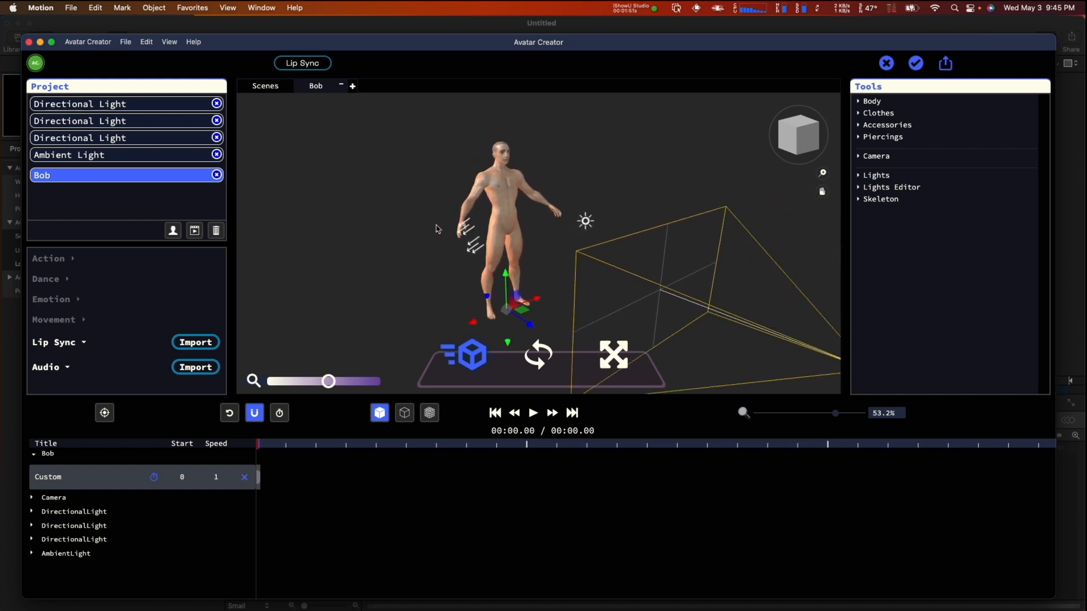
pyautogui.scroll(2, 437, 228)
pyautogui.scroll(1, 436, 228)
pyautogui.scroll(-3, 436, 228)
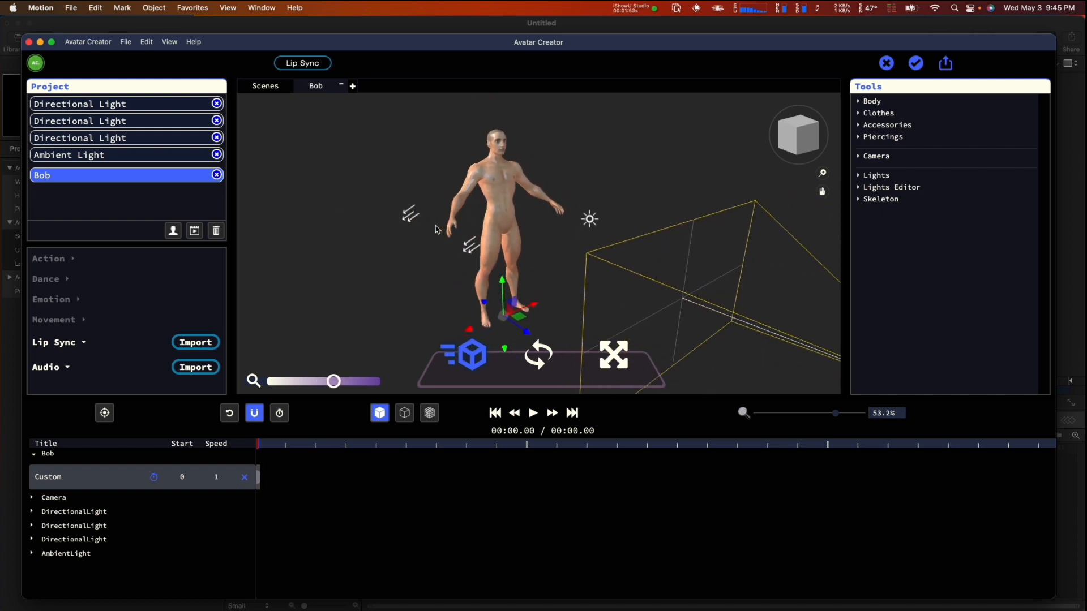
pyautogui.scroll(2, 436, 229)
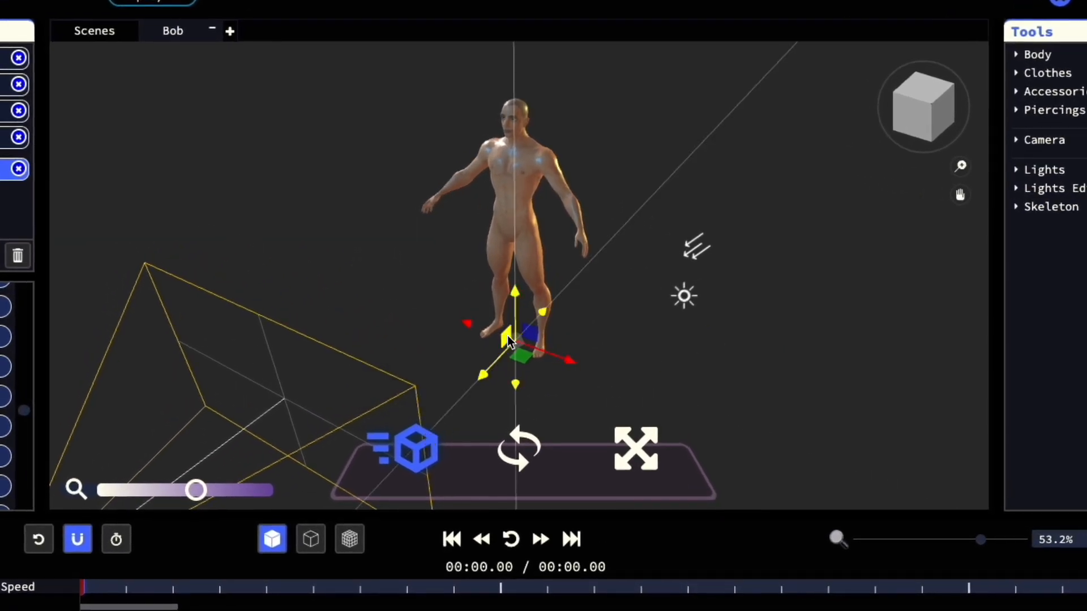
# - Try moving the avatar with the transform gizmo, undo it, and try the rotate and scale modes before returning to move
pyautogui.moveTo(508, 336); pyautogui.dragTo(477, 369)
pyautogui.click(538, 440)
pyautogui.hotkey('ctrl', 'z')
pyautogui.click(641, 438)
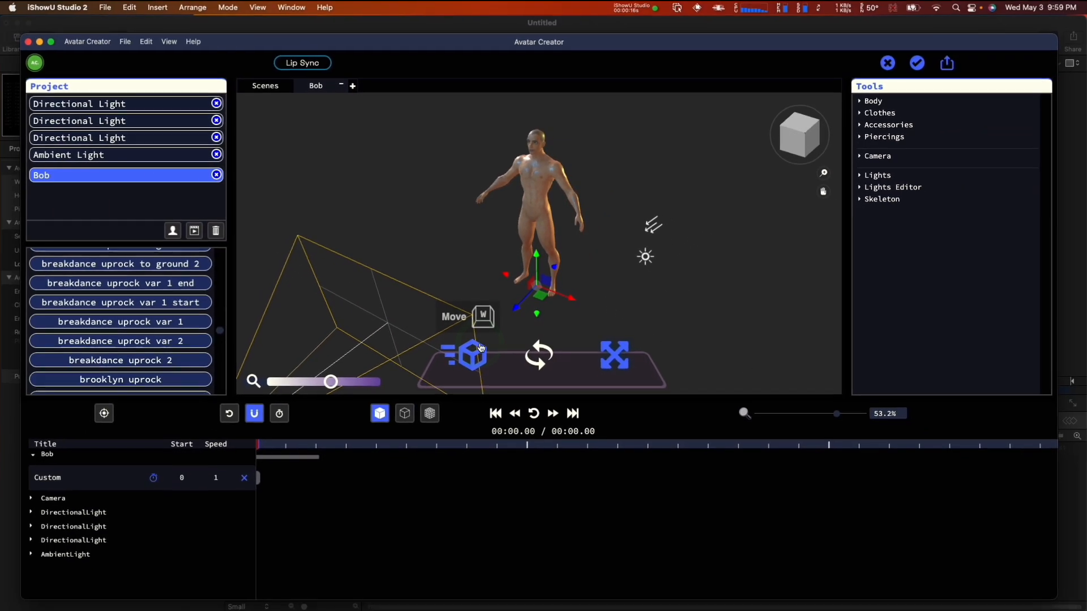
pyautogui.click(426, 432)
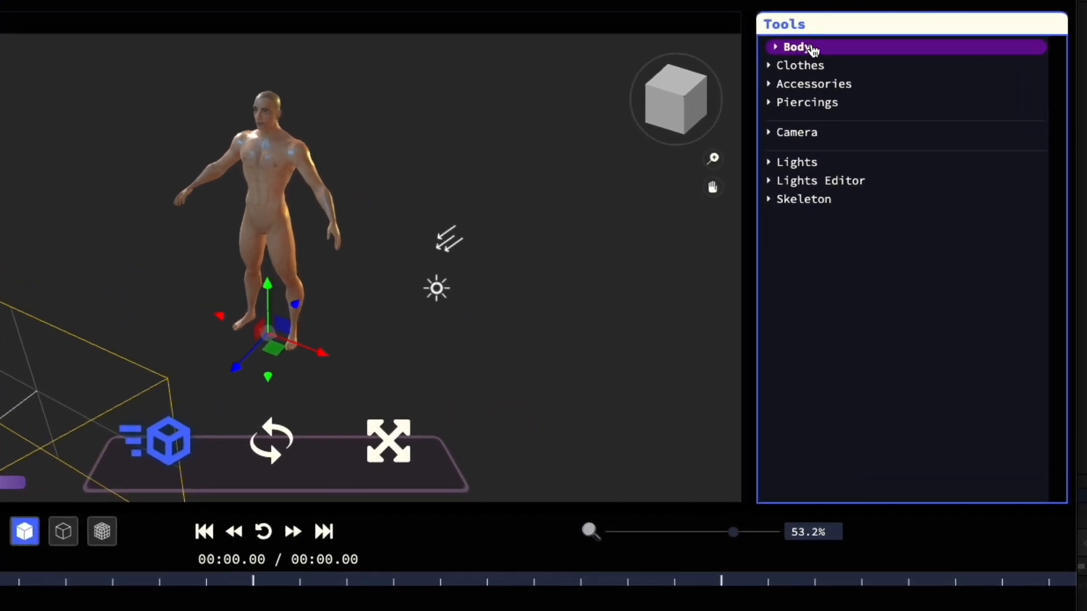
# - Give the avatar the short black hairstyle from the Body hair options
pyautogui.click(887, 104)
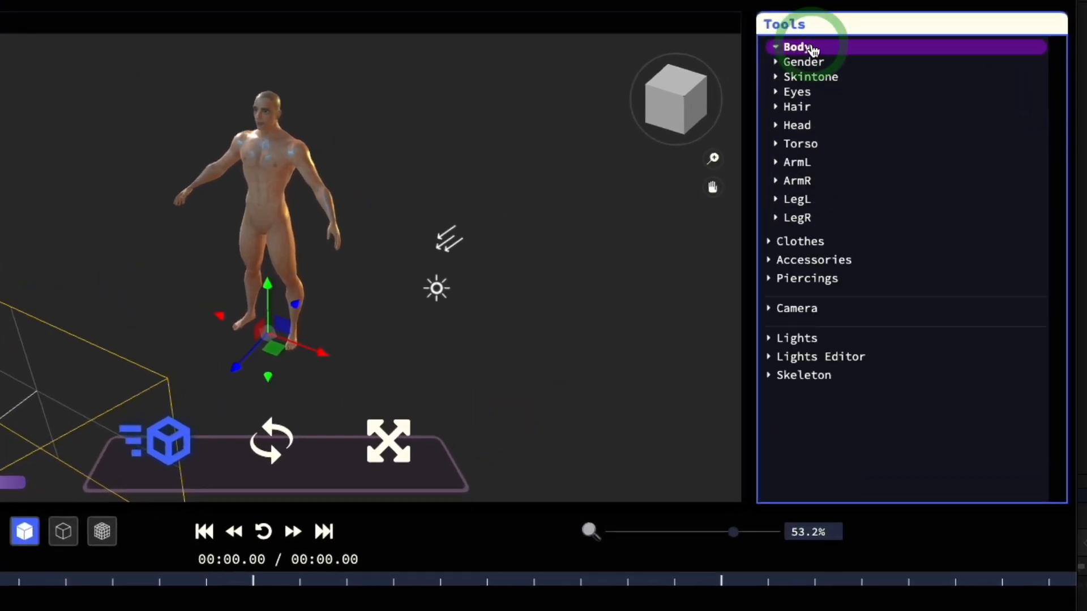
pyautogui.click(807, 78)
pyautogui.click(802, 82)
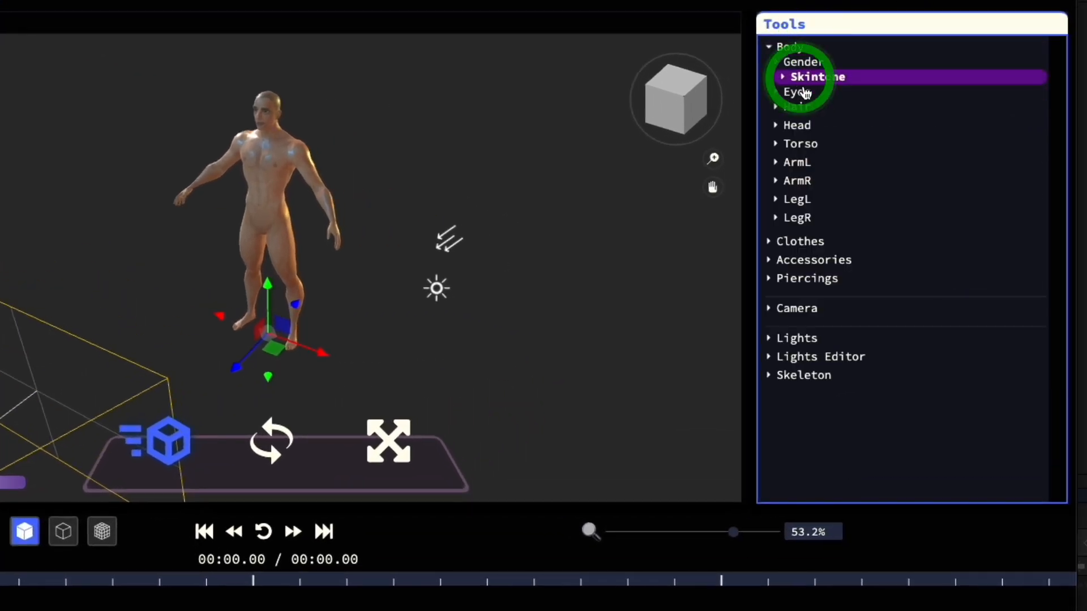
pyautogui.click(806, 93)
pyautogui.click(807, 97)
pyautogui.click(800, 106)
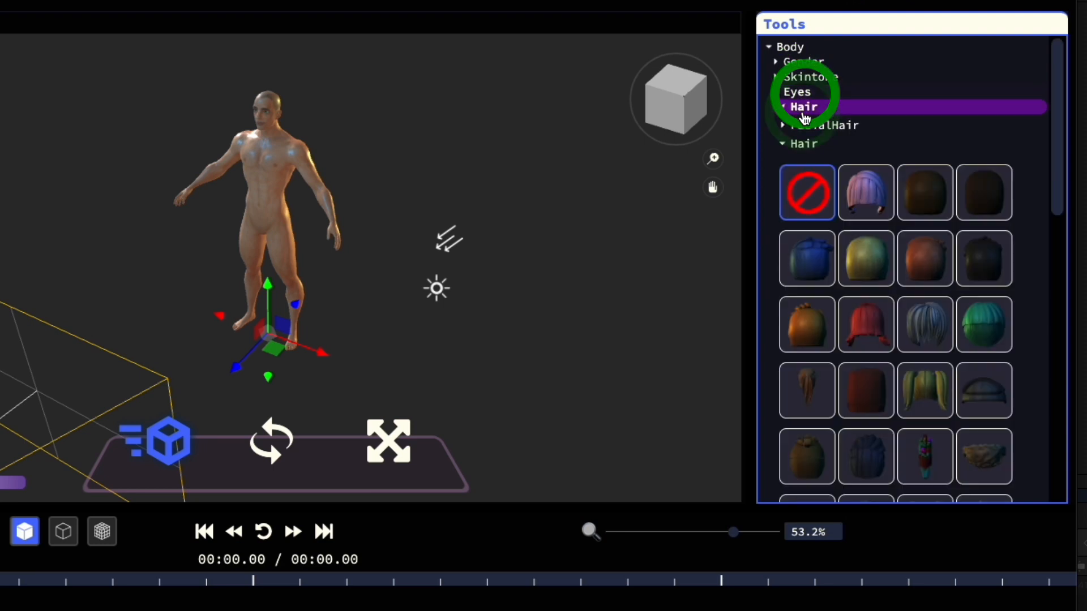
pyautogui.click(982, 252)
pyautogui.scroll(10, 912, 232)
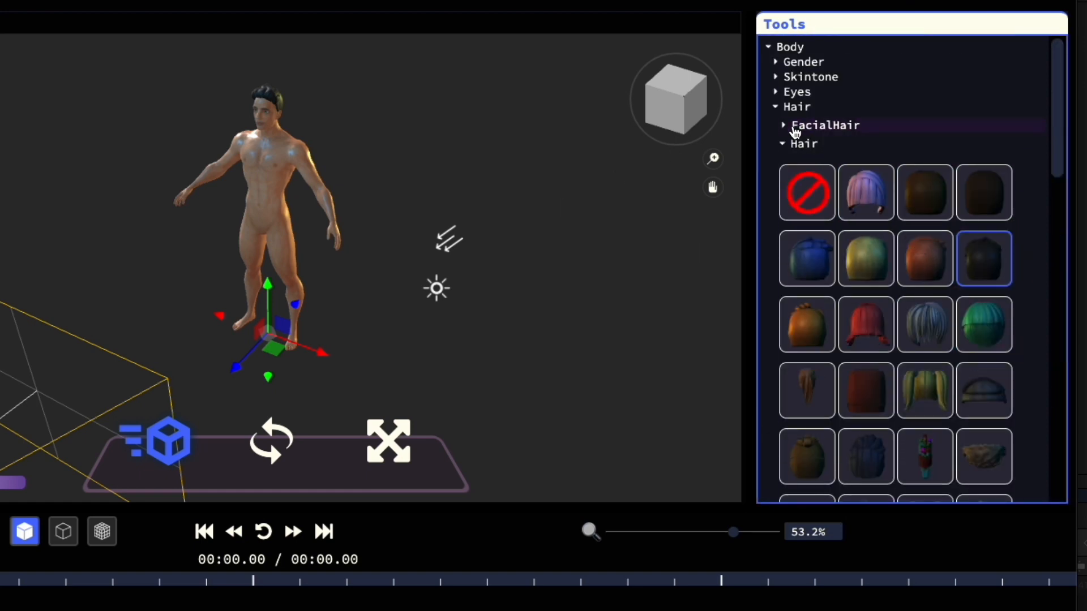
pyautogui.click(791, 143)
pyautogui.click(804, 108)
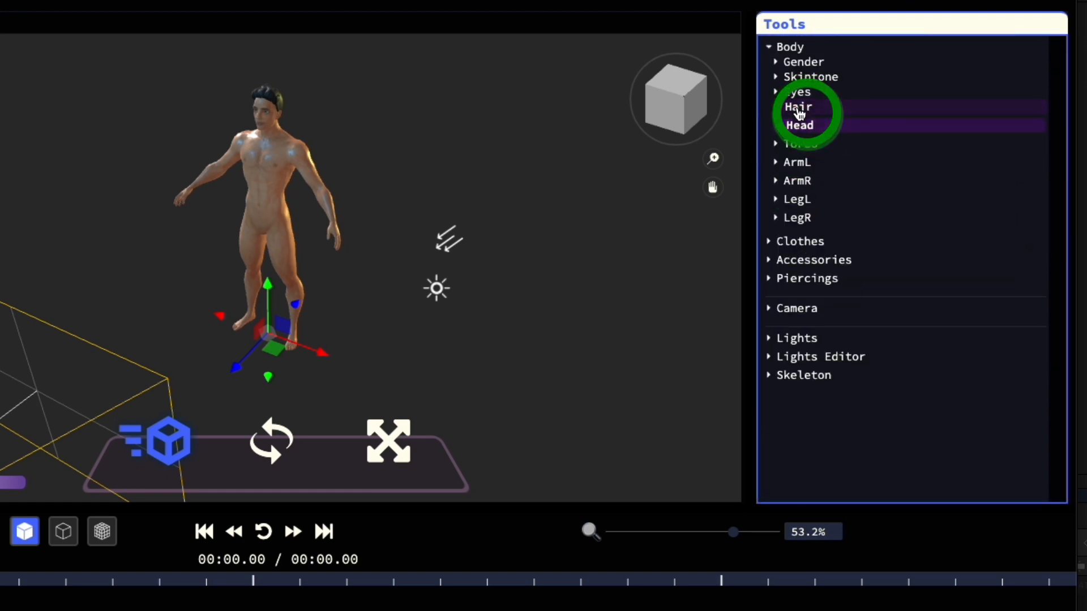
# - Add the long, drooping black mustache to the avatar from the facial hair options
pyautogui.click(798, 109)
pyautogui.click(814, 124)
pyautogui.click(867, 186)
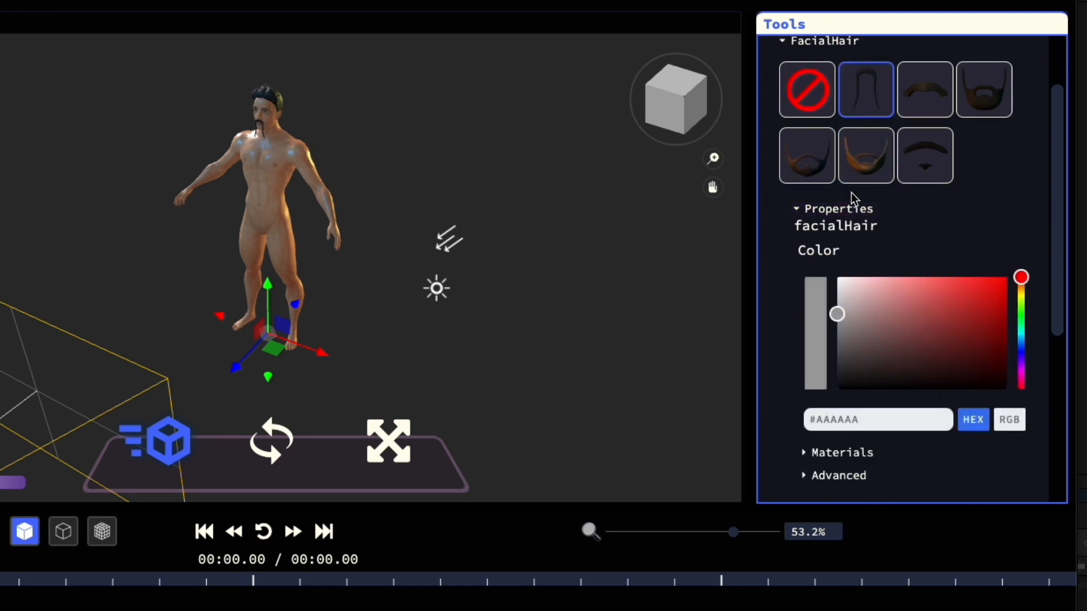
pyautogui.scroll(3, 852, 192)
pyautogui.click(797, 71)
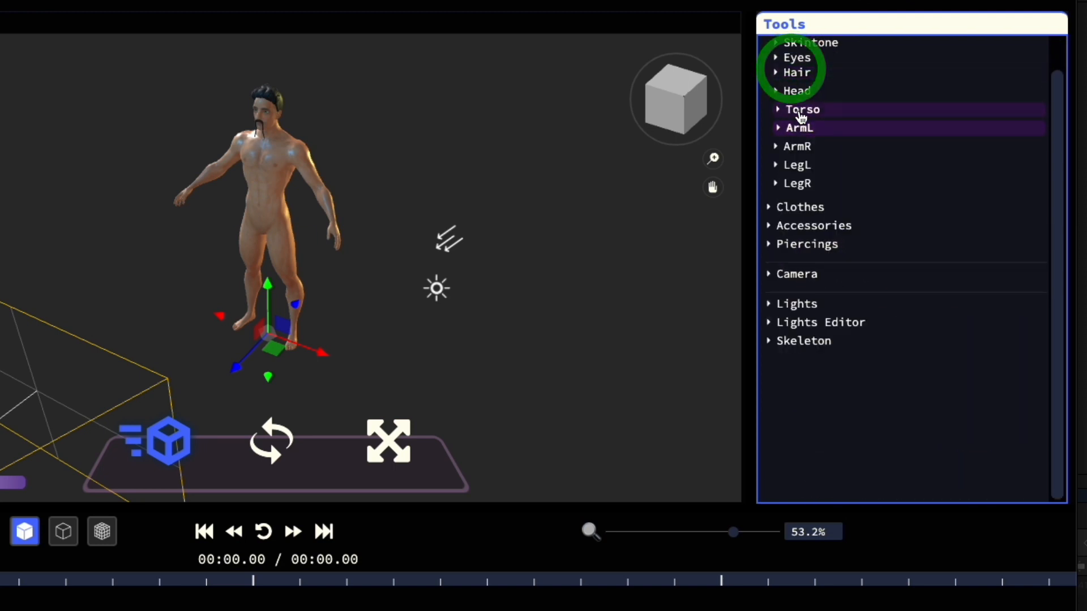
pyautogui.scroll(1, 802, 48)
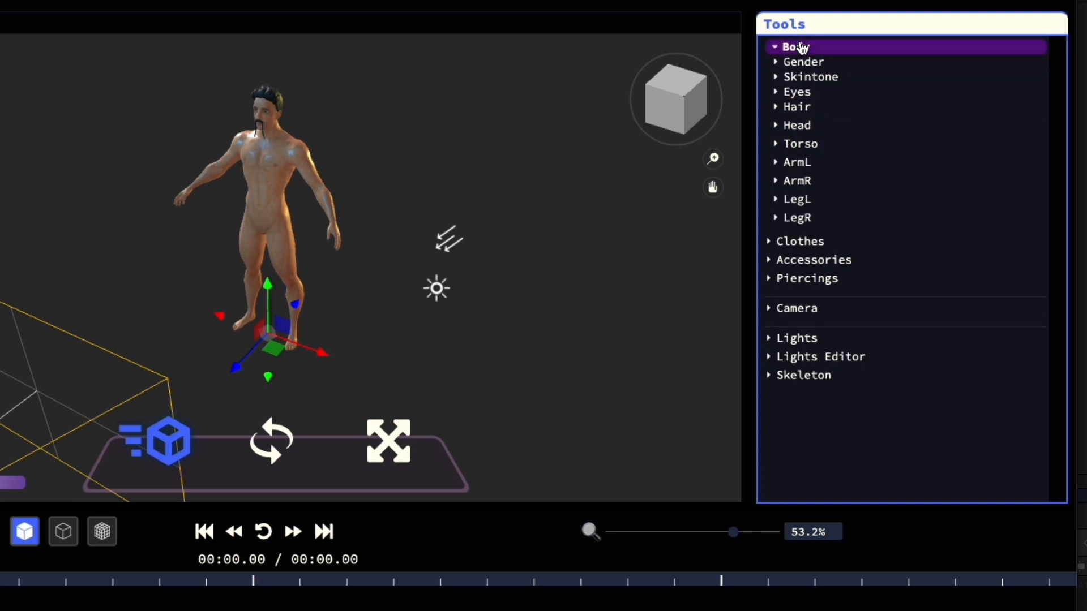
# - Put the black low-cut dress shoes on the avatar from the Clothes options
pyautogui.click(803, 48)
pyautogui.click(804, 65)
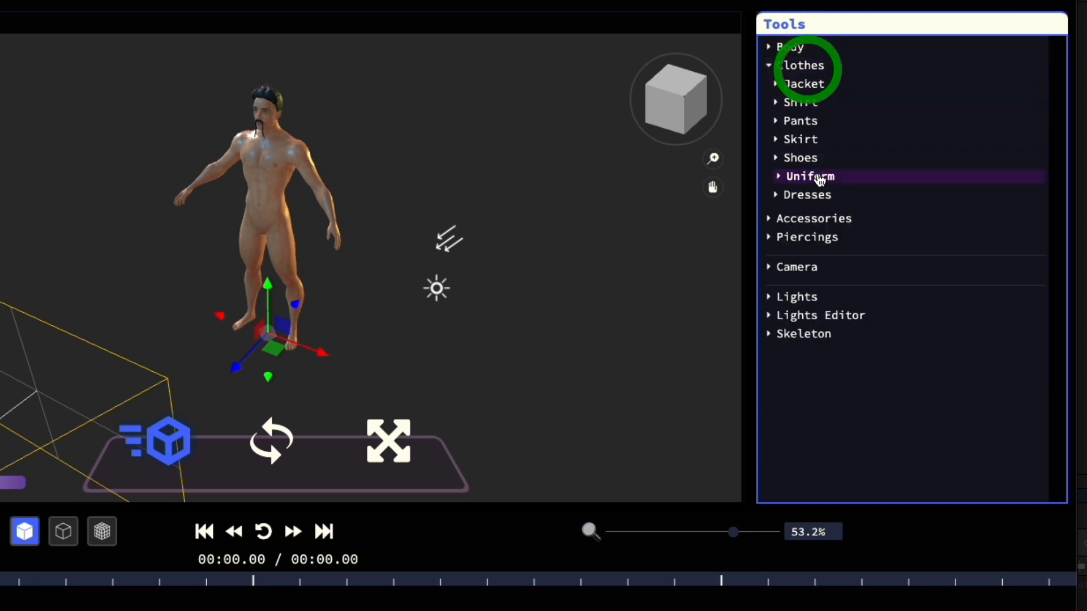
pyautogui.click(801, 158)
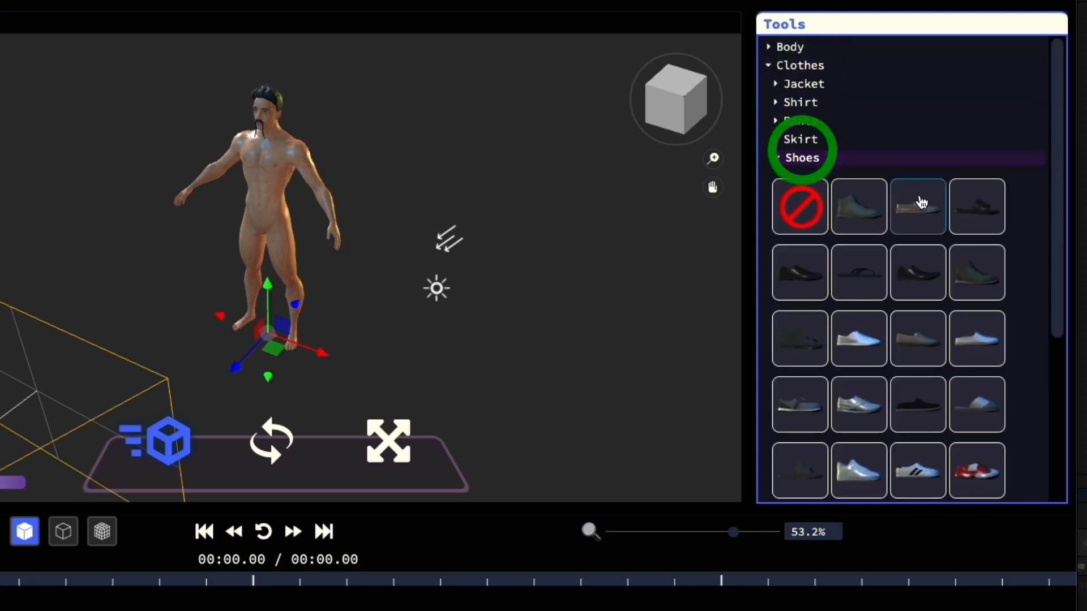
pyautogui.click(791, 272)
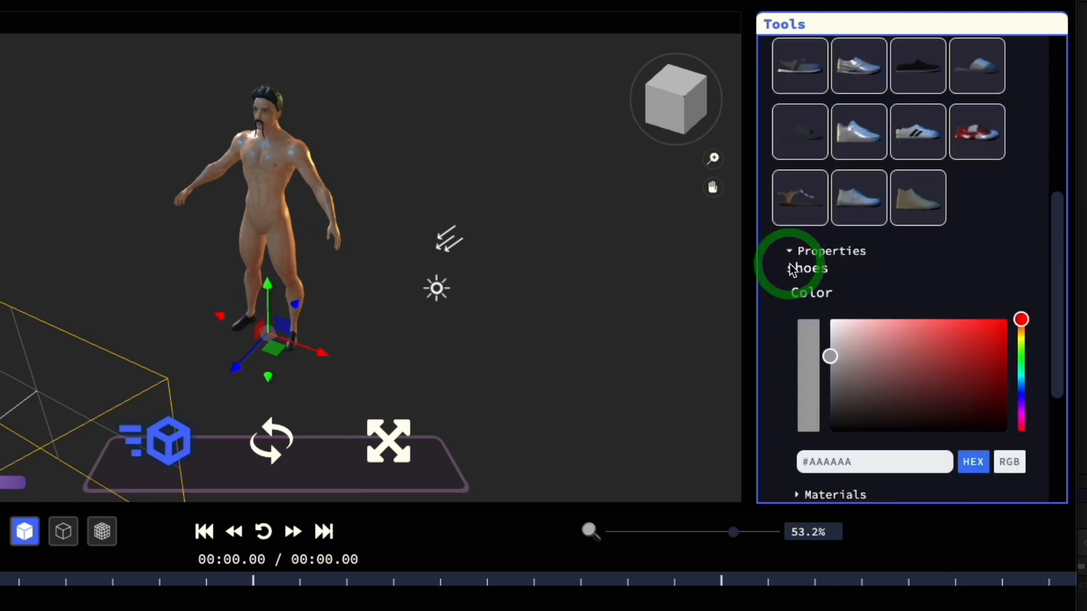
pyautogui.click(795, 158)
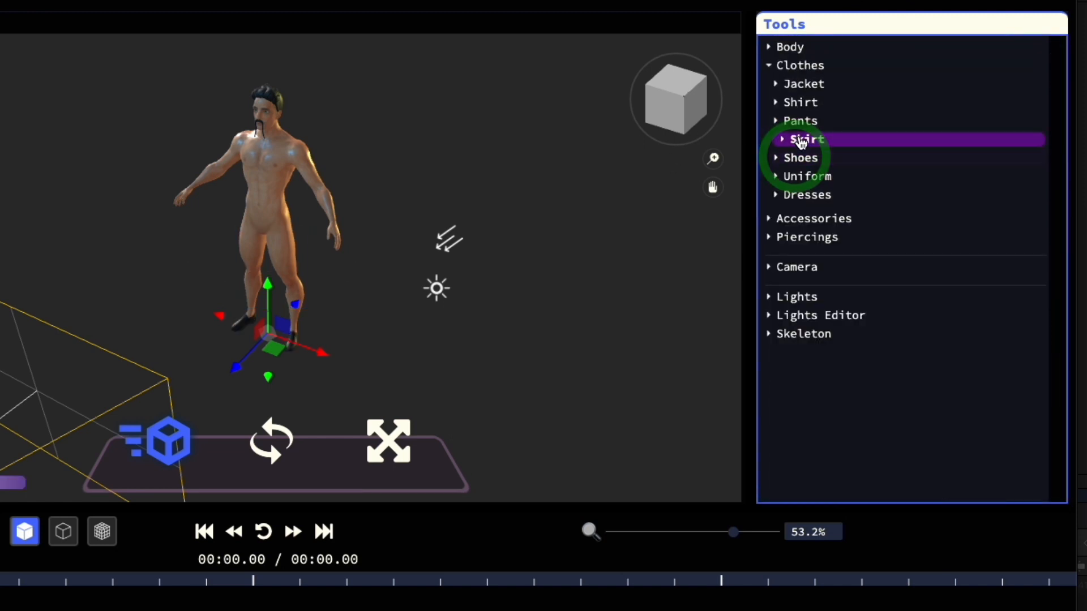
# - Try the slim blue jeans on the avatar, and replace them with the light blue wide-leg pants
pyautogui.click(798, 121)
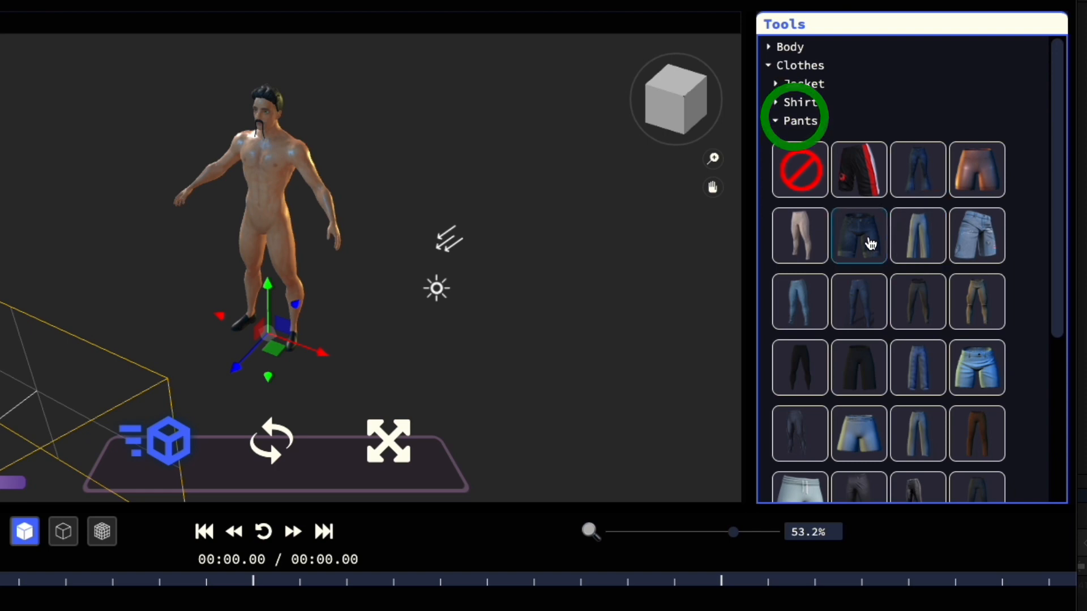
pyautogui.click(792, 297)
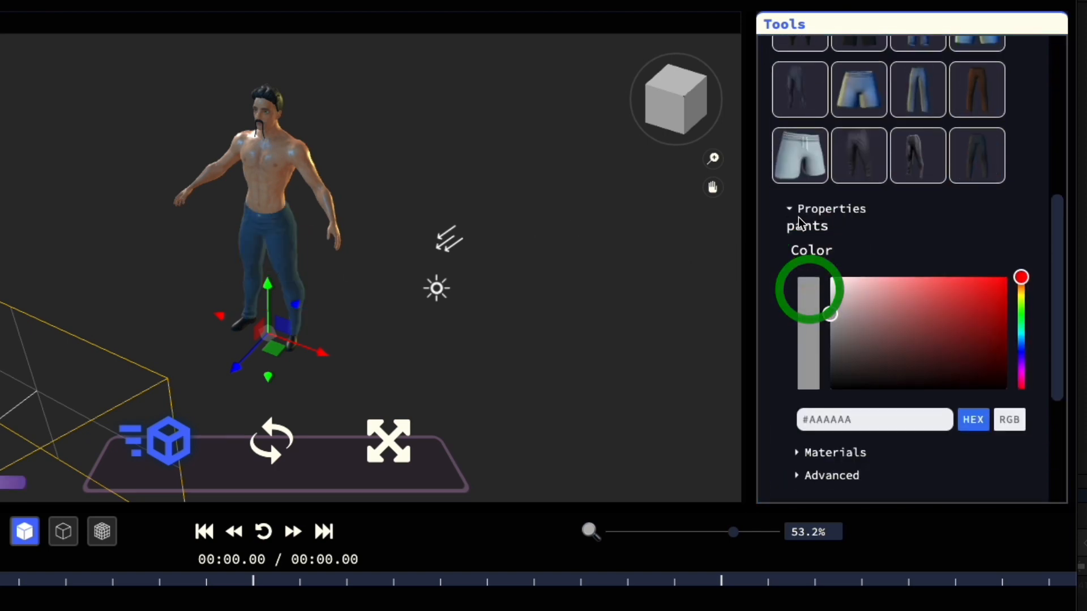
pyautogui.scroll(6, 829, 122)
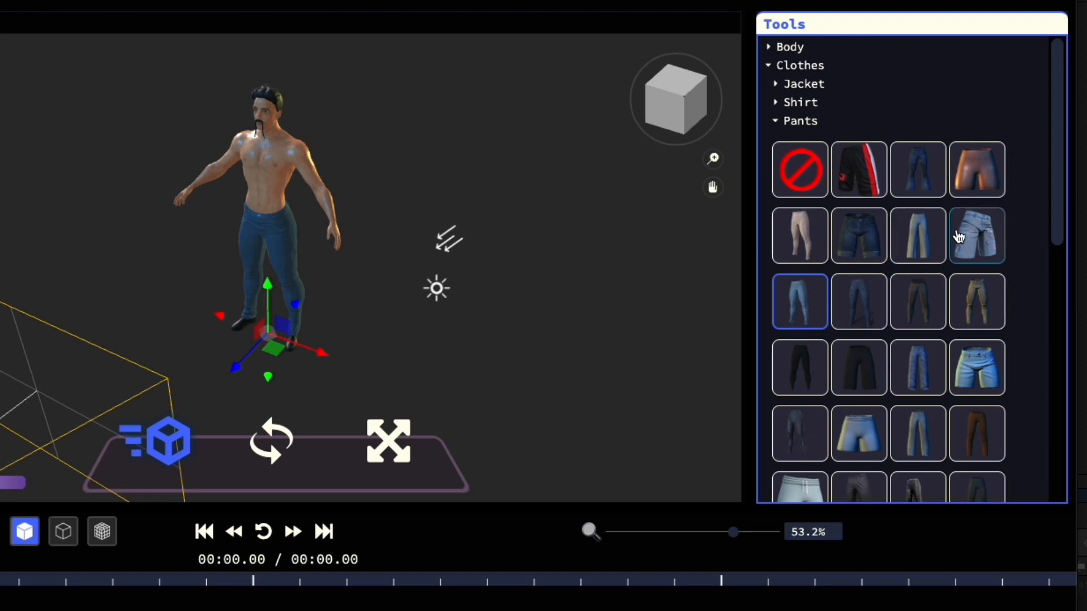
pyautogui.click(908, 245)
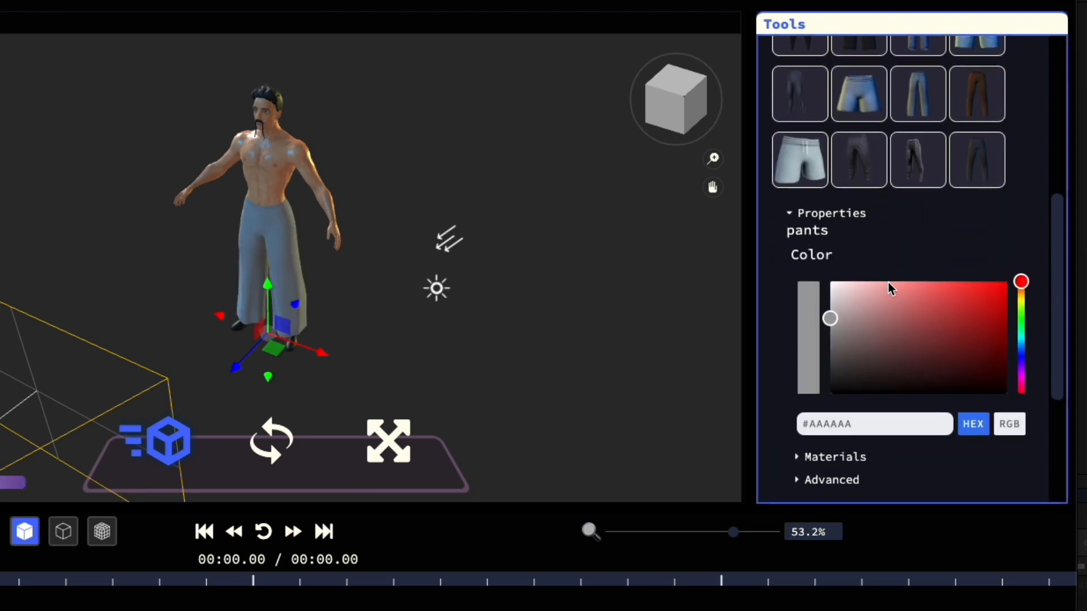
pyautogui.scroll(6, 888, 286)
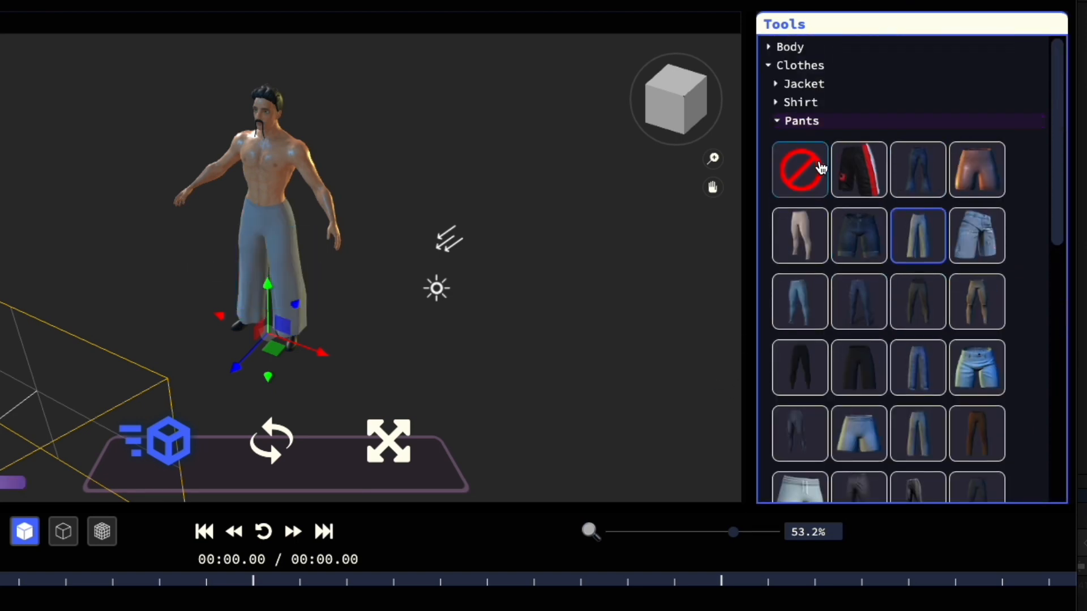
# - Dress the avatar in the dark red leather jacket from the Clothes options, and collapse the clothing lists
pyautogui.click(803, 83)
pyautogui.click(854, 150)
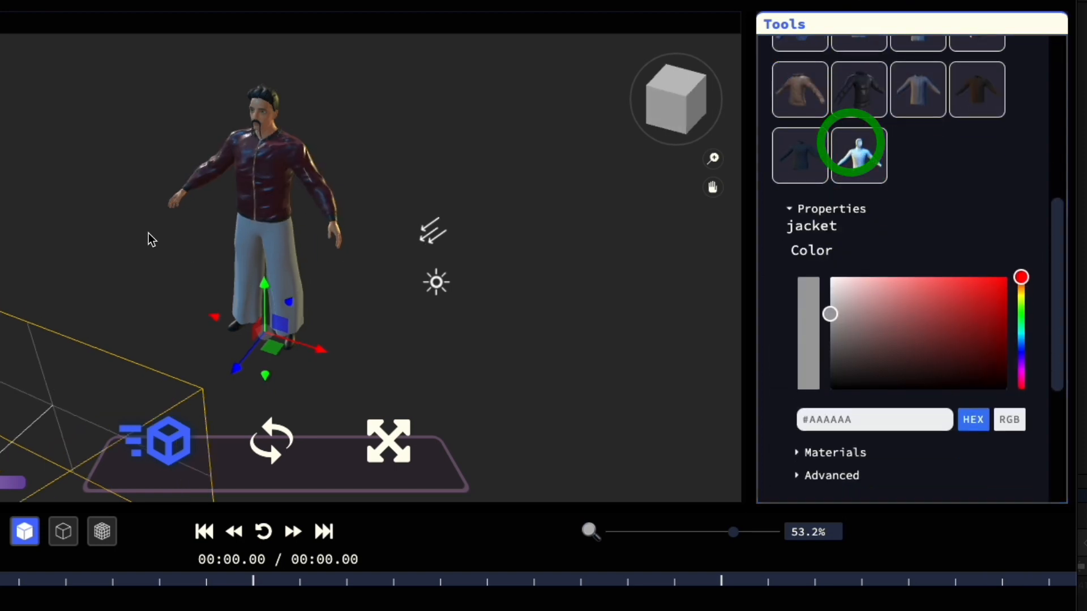
pyautogui.moveTo(133, 230)
pyautogui.mouseDown()
pyautogui.moveTo(257, 214)
pyautogui.moveTo(125, 229)
pyautogui.mouseUp()
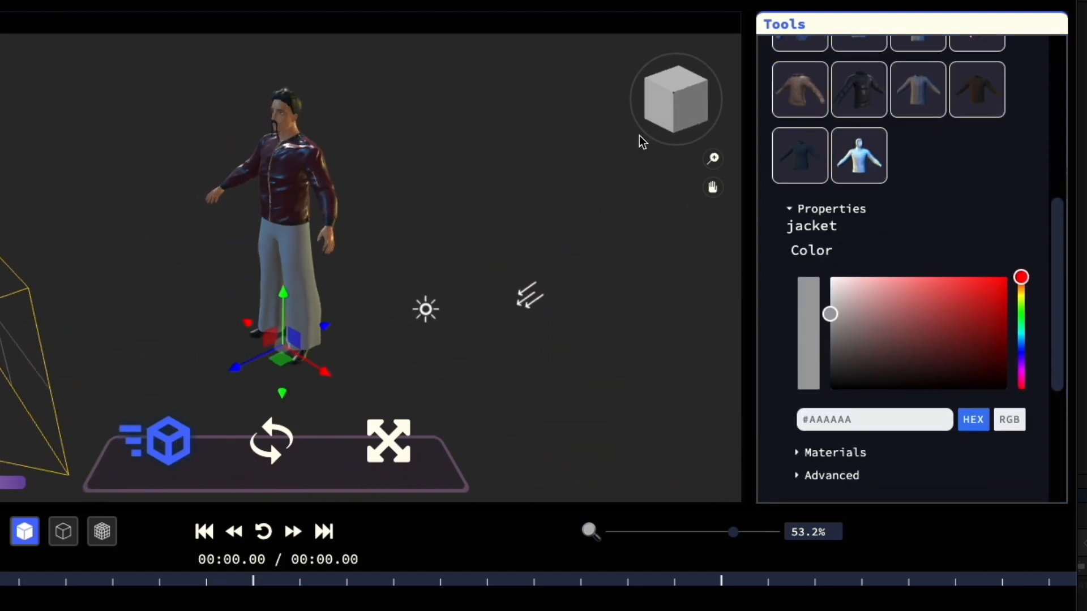
pyautogui.scroll(10, 941, 138)
pyautogui.click(794, 83)
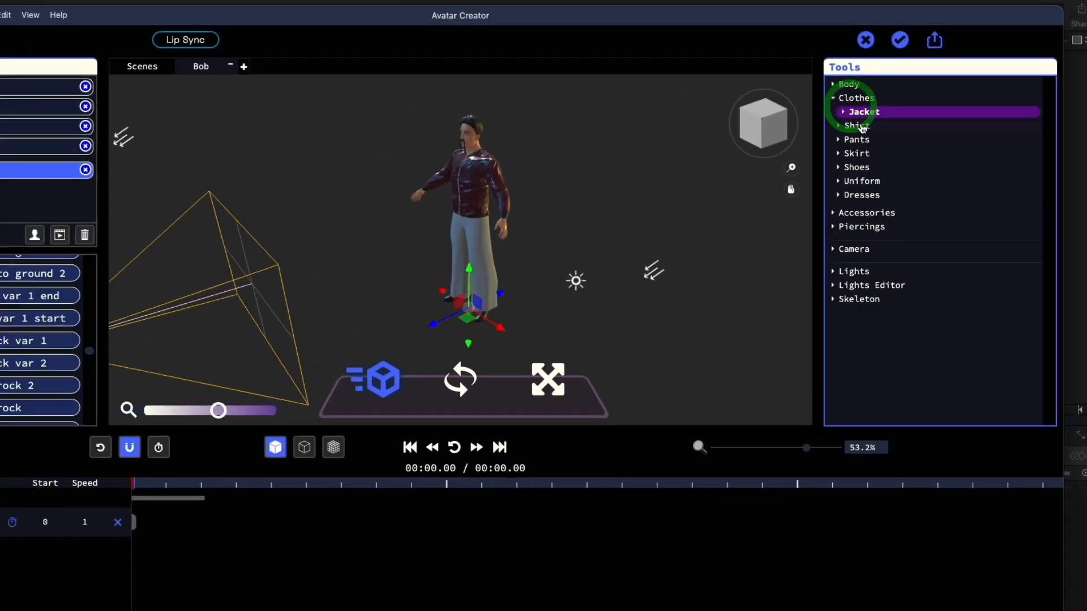
pyautogui.click(798, 65)
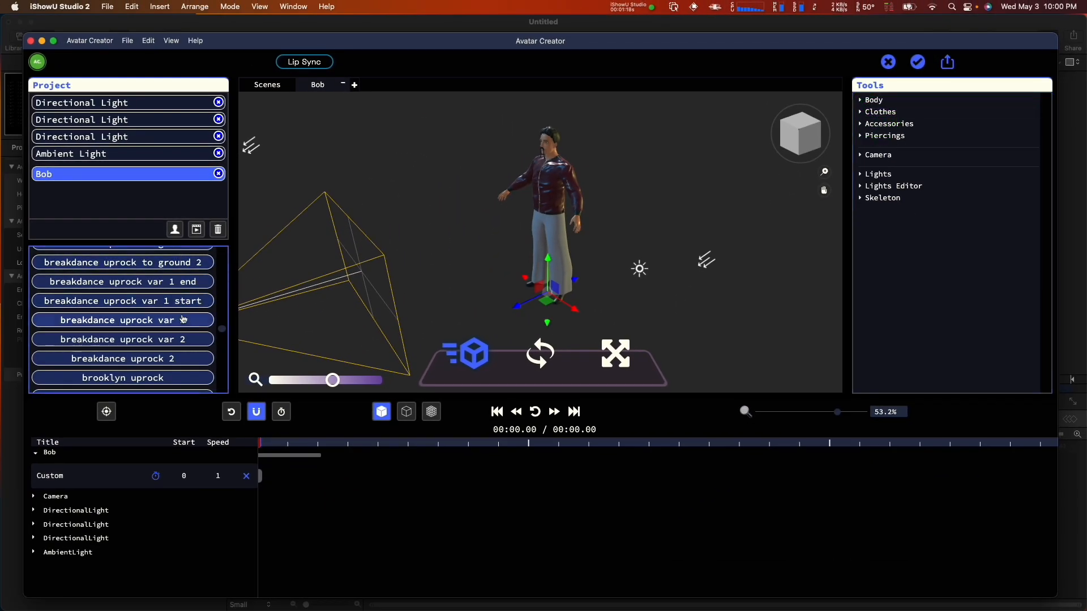
# - Add the Robot Hip Hop Dance animation from the Dance category to Bob
pyautogui.scroll(5, 170, 317)
pyautogui.scroll(5, 180, 341)
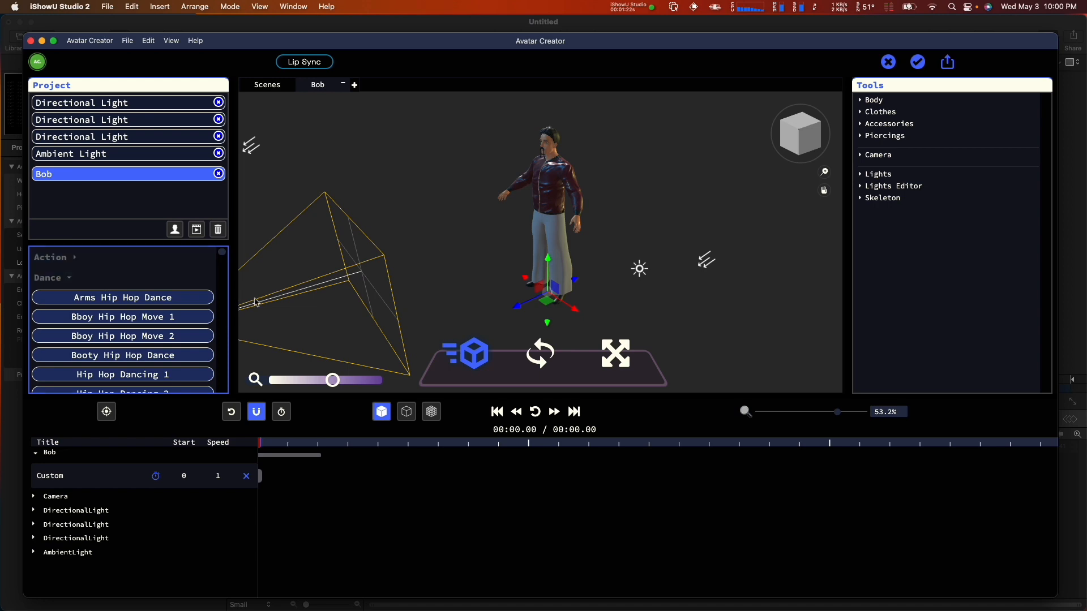
pyautogui.click(105, 274)
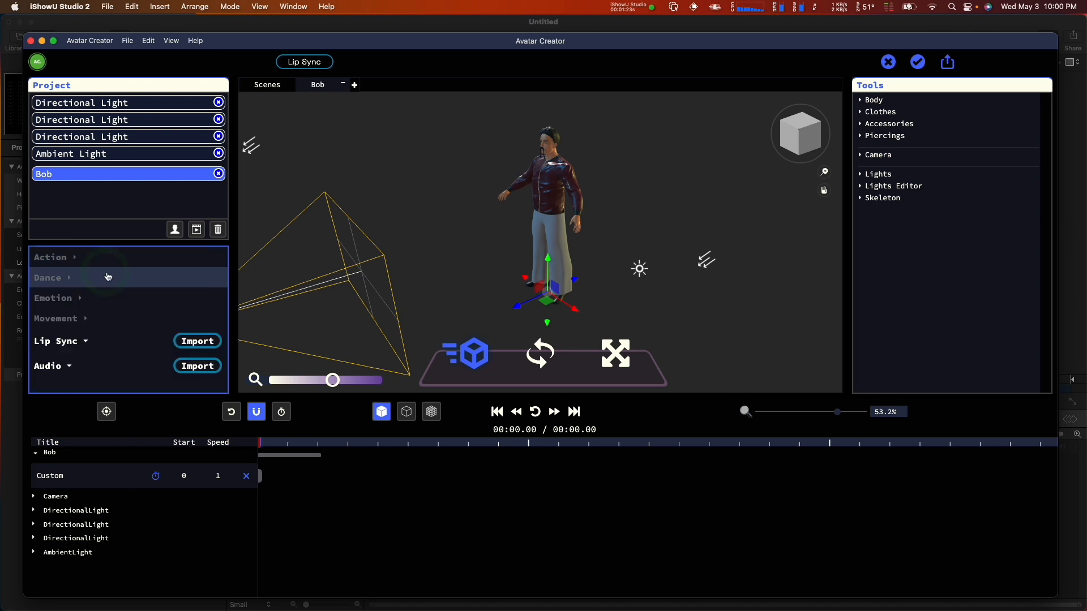
pyautogui.click(159, 280)
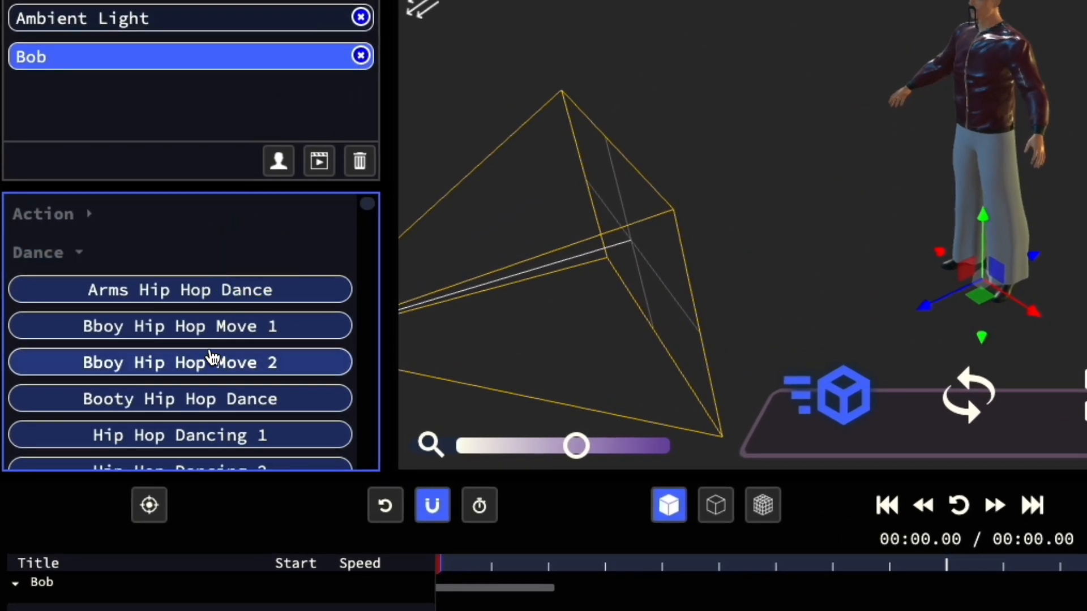
pyautogui.scroll(-10, 211, 358)
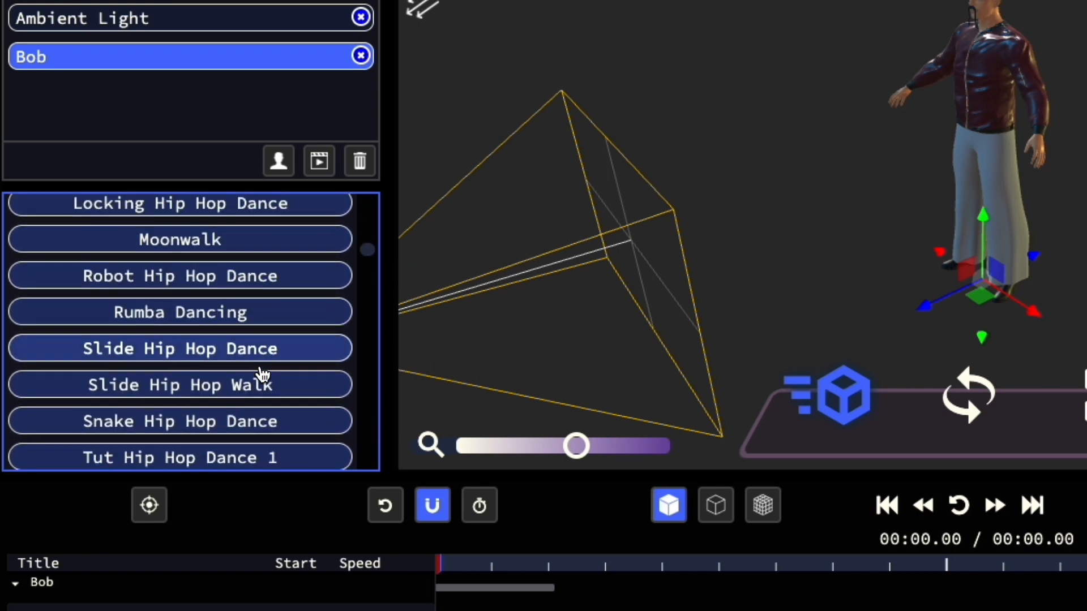
pyautogui.scroll(-1, 262, 374)
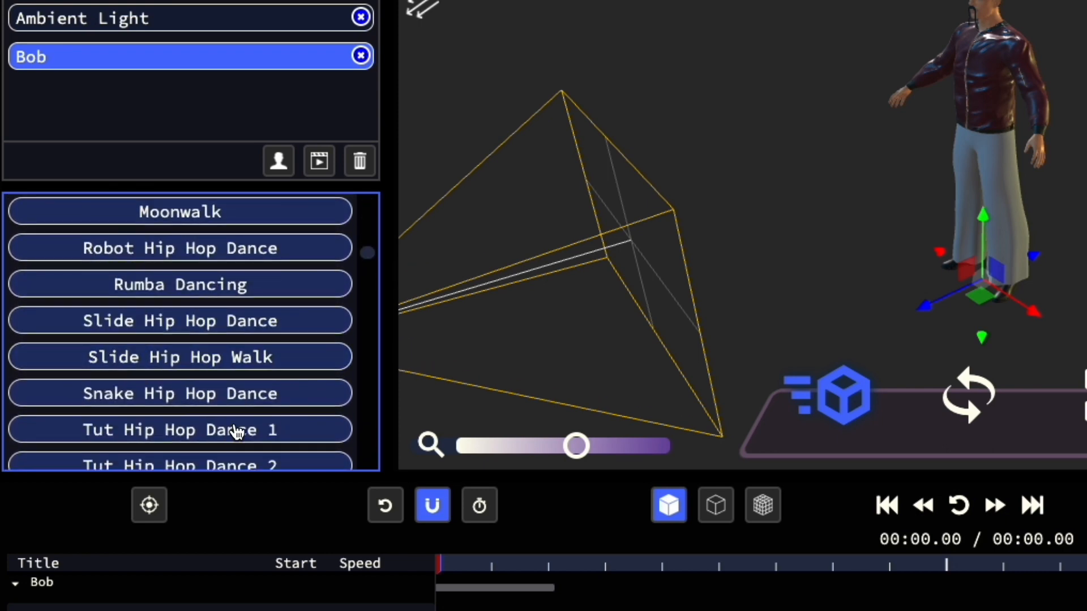
pyautogui.click(262, 252)
# - Preview Bob's dance on the timeline from a different viewing angle, and save the scene back to Motion
pyautogui.moveTo(852, 187); pyautogui.dragTo(986, 178)
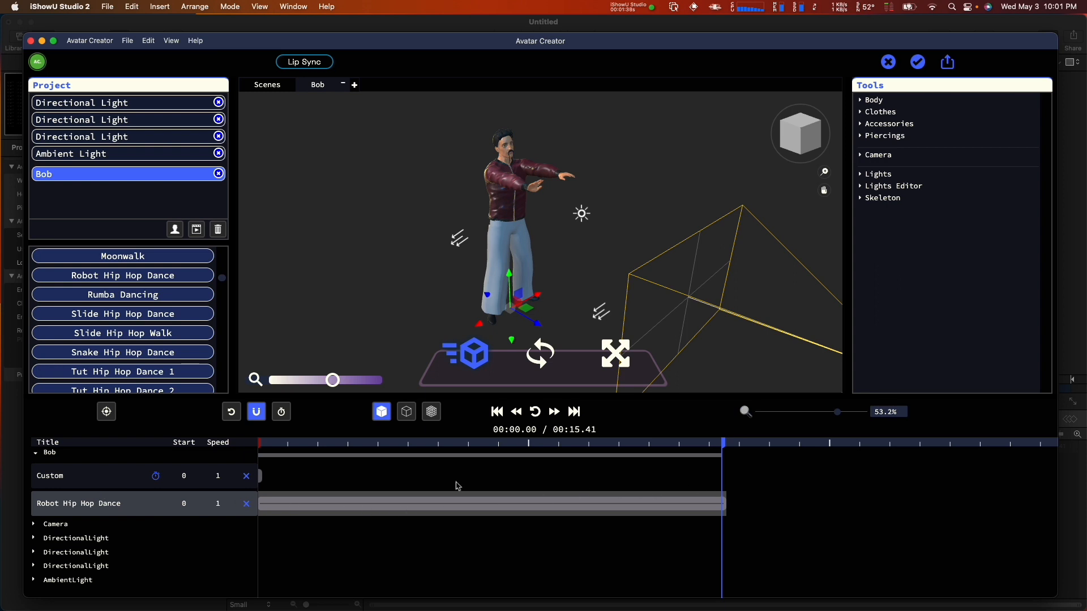
pyautogui.moveTo(266, 445); pyautogui.dragTo(329, 466)
pyautogui.click(513, 412)
pyautogui.click(535, 413)
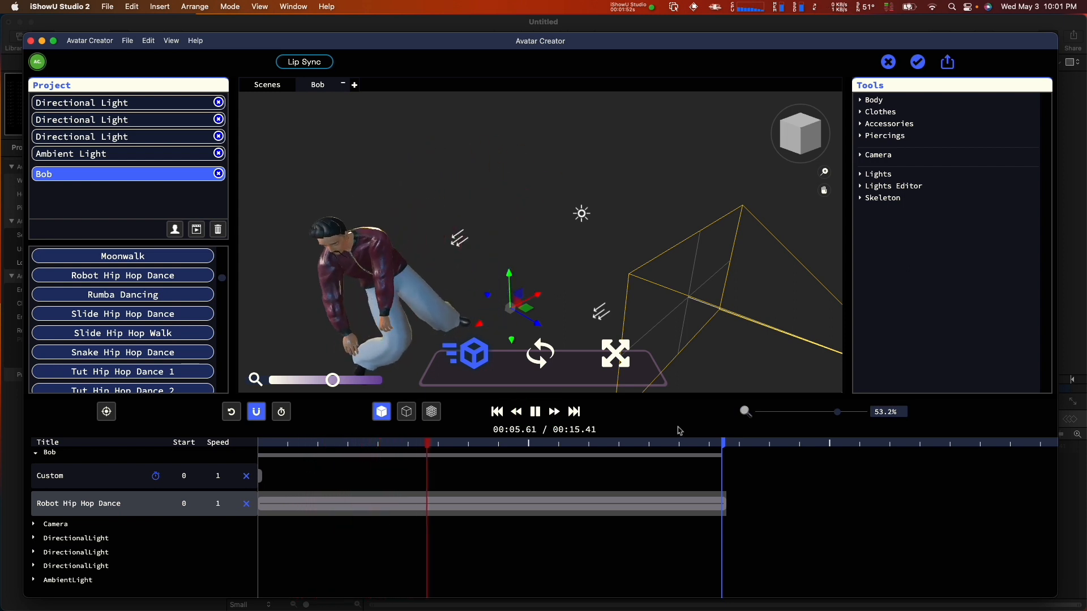
pyautogui.click(535, 412)
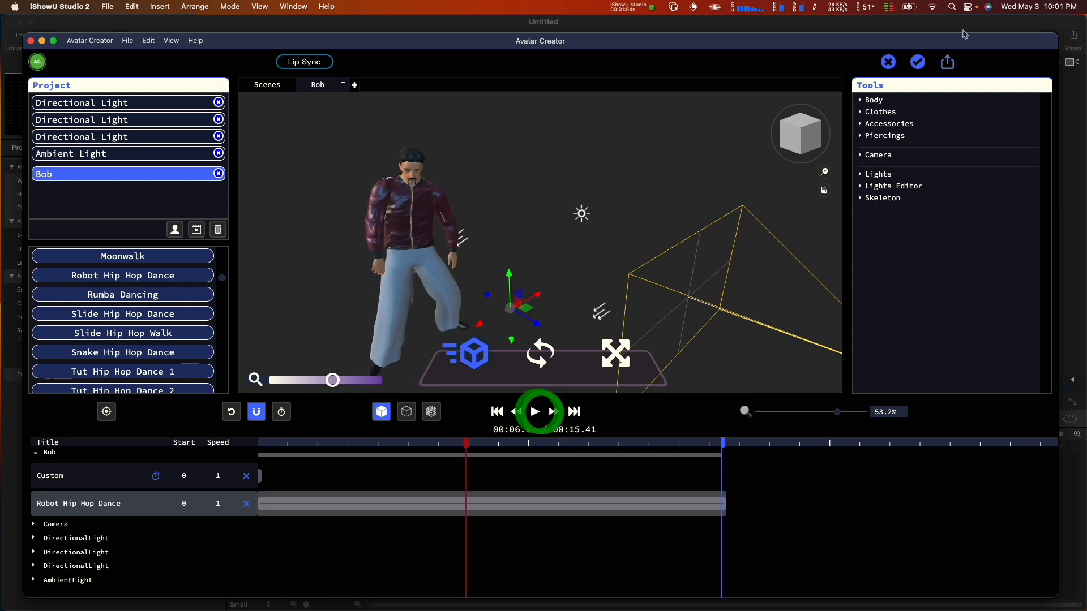
pyautogui.click(917, 62)
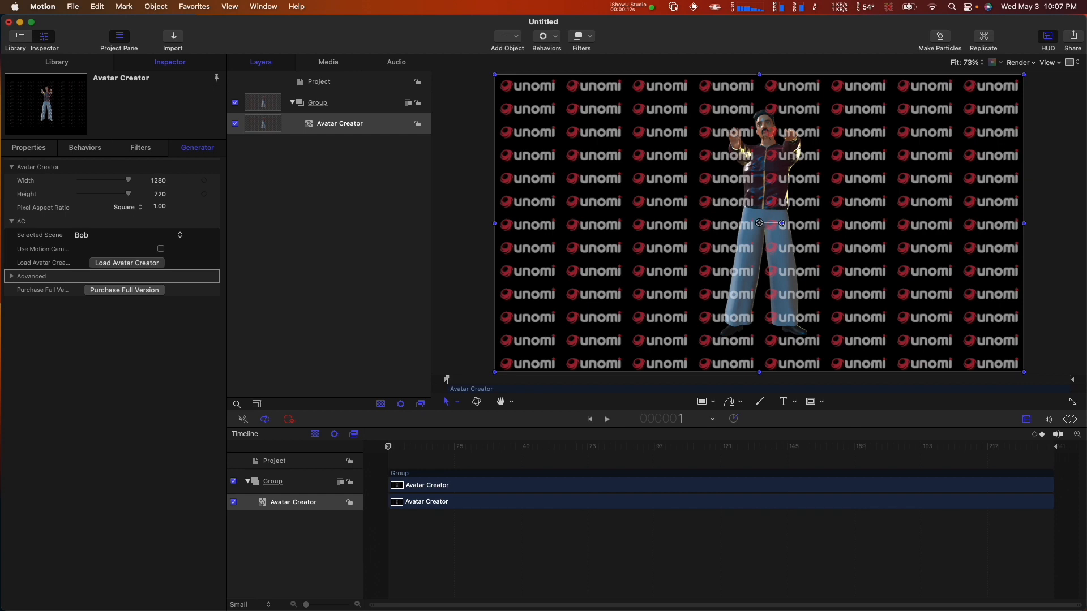
# - Play the dancing avatar forward and backward in the Motion project, and stop the playback
pyautogui.press('space')
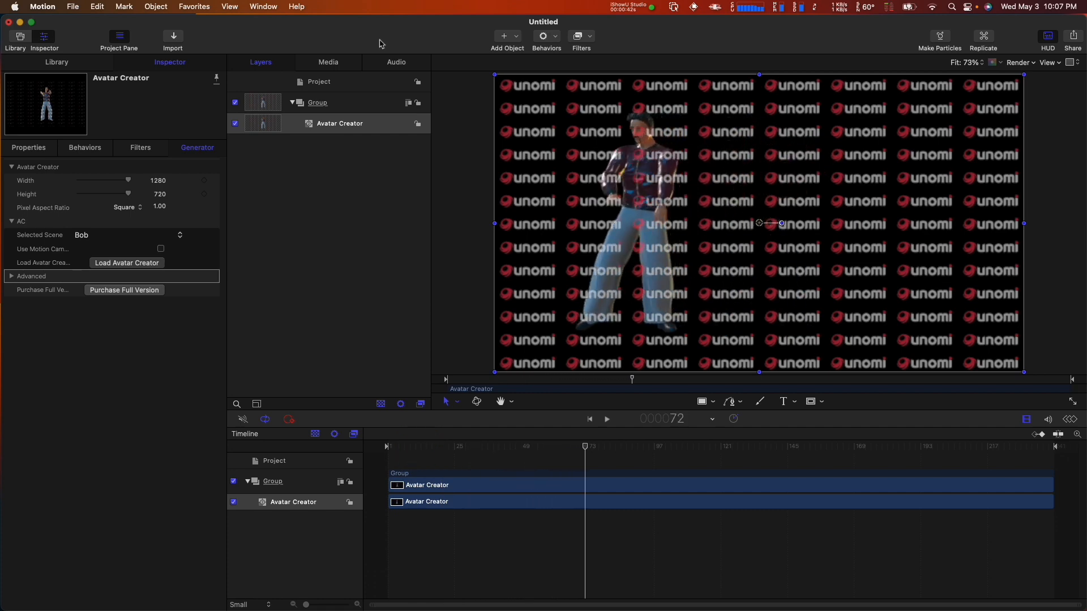
pyautogui.press('l')
pyautogui.press('j')
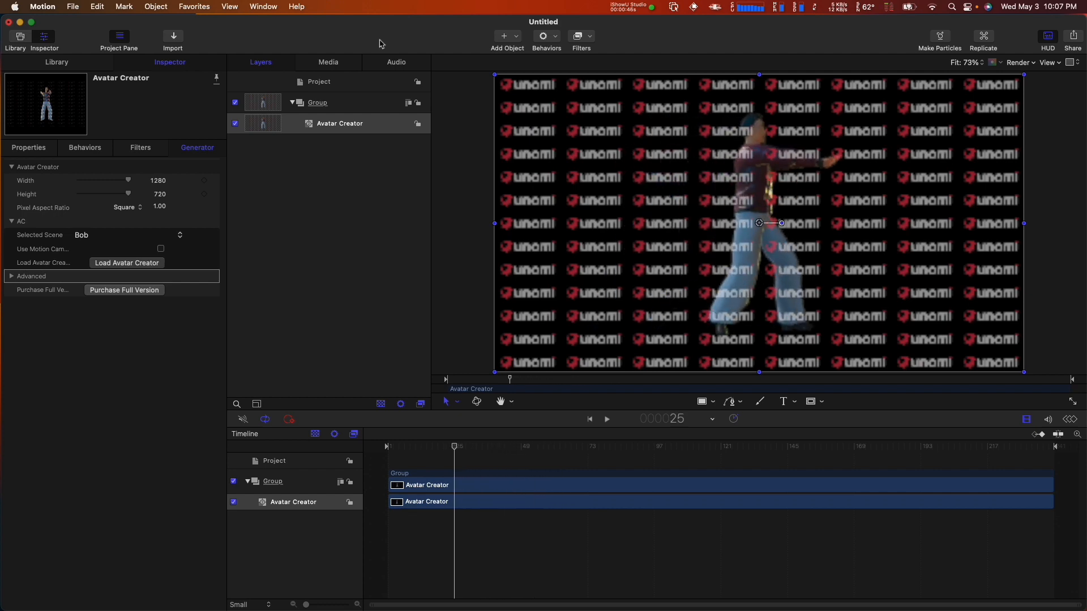
pyautogui.press('k')
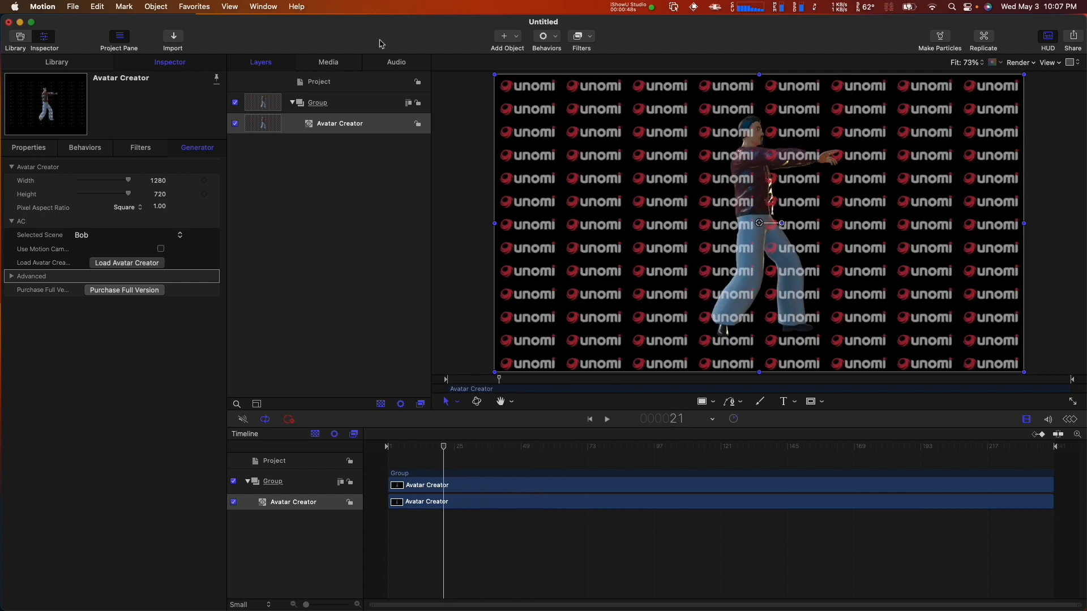
# - Choose Bob as the selected scene for the Avatar Creator layer, and load the Avatar Creator editor
pyautogui.click(374, 125)
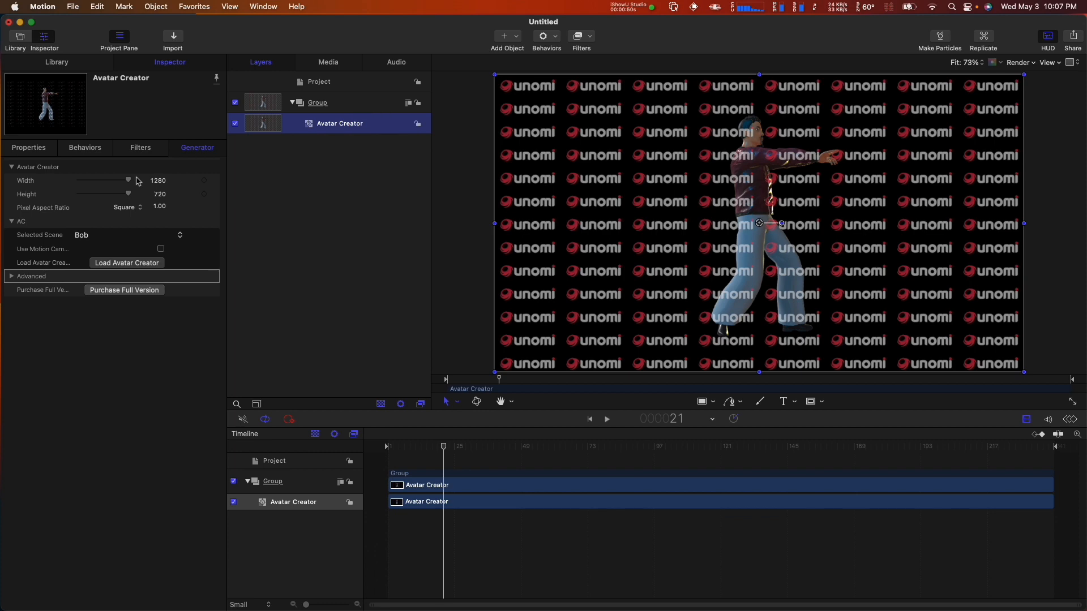
pyautogui.click(113, 236)
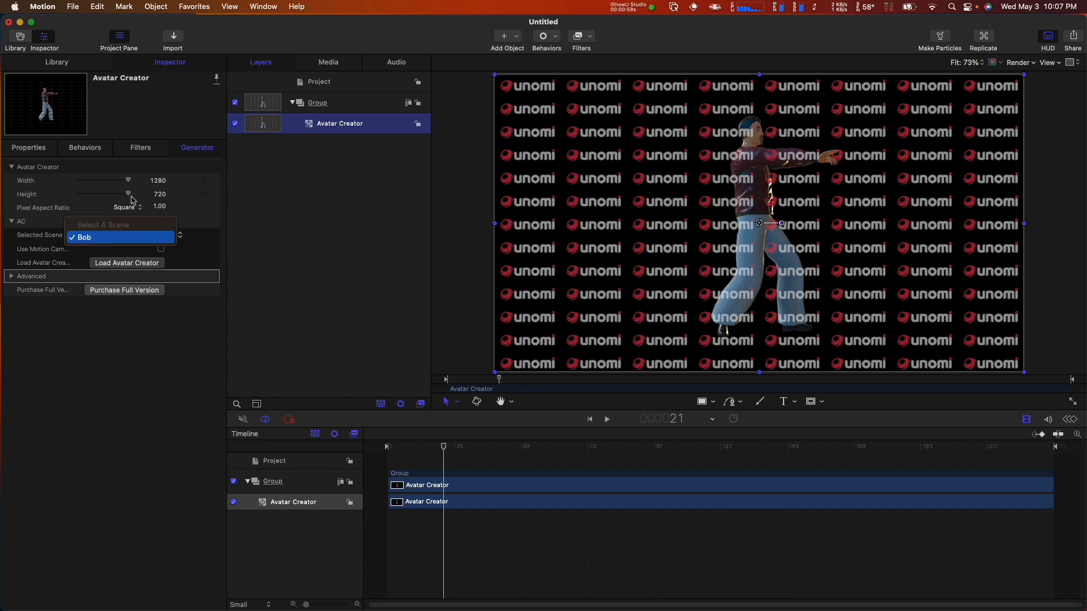
pyautogui.click(152, 237)
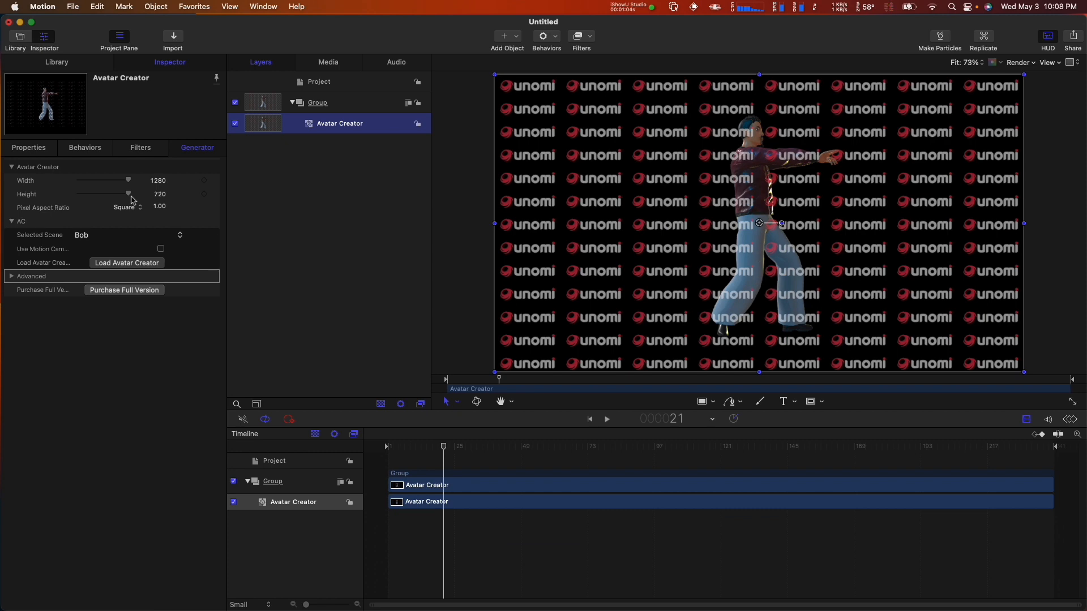
pyautogui.click(142, 263)
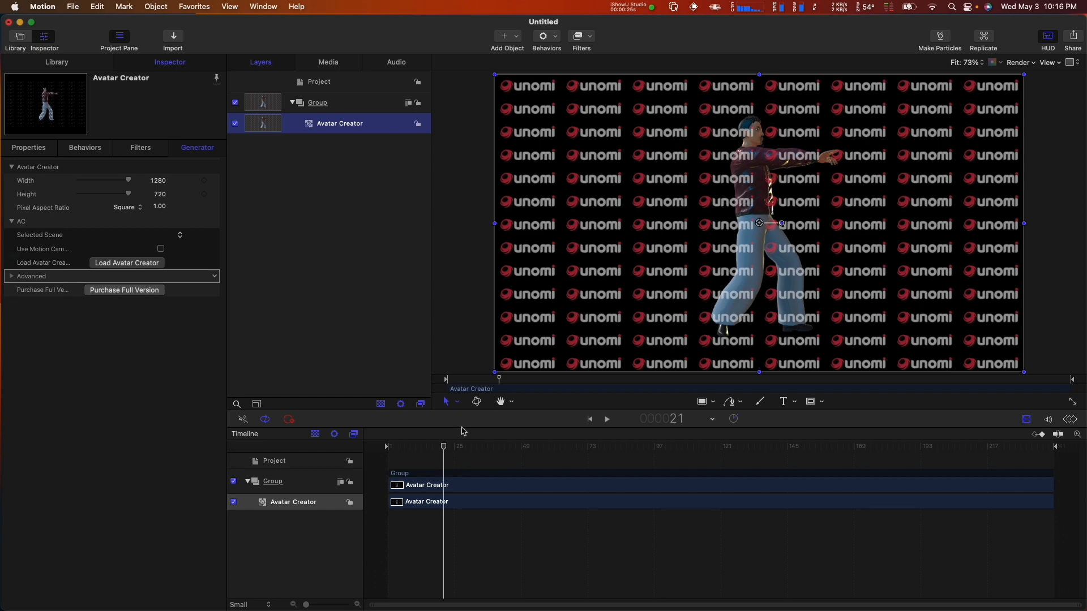
# - Scrub and step through the avatar animation's frames, and turn off render caching in the generator's Advanced settings
pyautogui.click(11, 276)
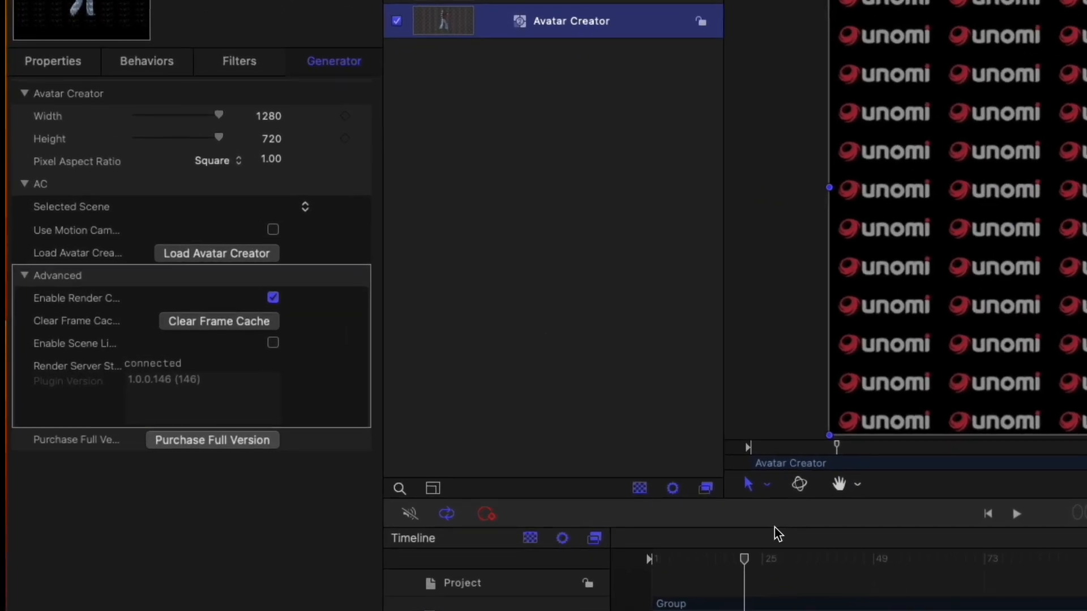
pyautogui.moveTo(709, 554); pyautogui.dragTo(841, 553)
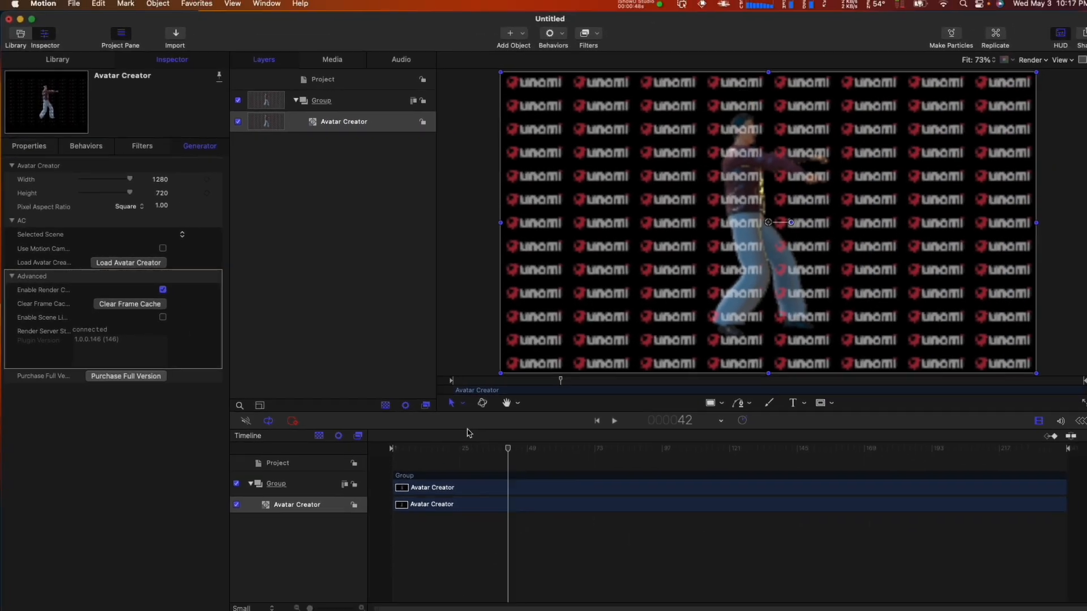
pyautogui.press('Left')
pyautogui.press('Left')
pyautogui.press('Left')
pyautogui.press('Left')
pyautogui.press('Left')
pyautogui.press('Left')
pyautogui.press('Left')
pyautogui.press('Left')
pyautogui.press('Left')
pyautogui.press('Left')
pyautogui.press('Left')
pyautogui.press('Left')
pyautogui.press('Left')
pyautogui.press('Left')
pyautogui.press('Left')
pyautogui.press('Left')
pyautogui.press('Left')
pyautogui.press('Left')
pyautogui.press('Left')
pyautogui.press('Left')
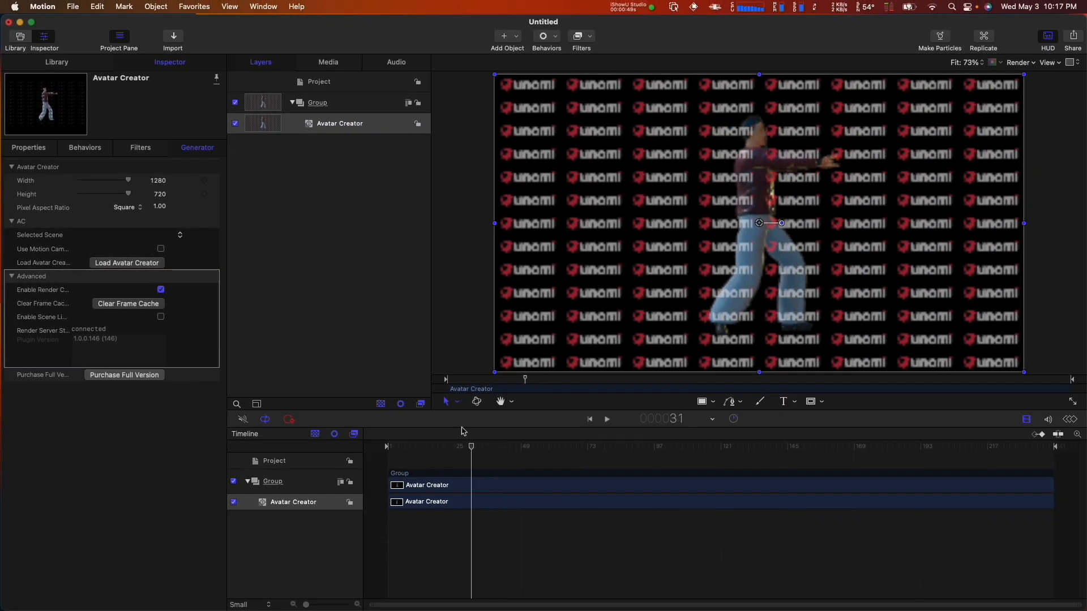
pyautogui.press('Right')
pyautogui.press('Right')
pyautogui.press('Right')
pyautogui.press('Right')
pyautogui.press('Right')
pyautogui.press('Right')
pyautogui.press('Right')
pyautogui.press('Right')
pyautogui.press('Right')
pyautogui.press('Right')
pyautogui.press('Right')
pyautogui.press('Right')
pyautogui.press('Right')
pyautogui.press('Right')
pyautogui.press('Right')
pyautogui.press('Right')
pyautogui.press('Right')
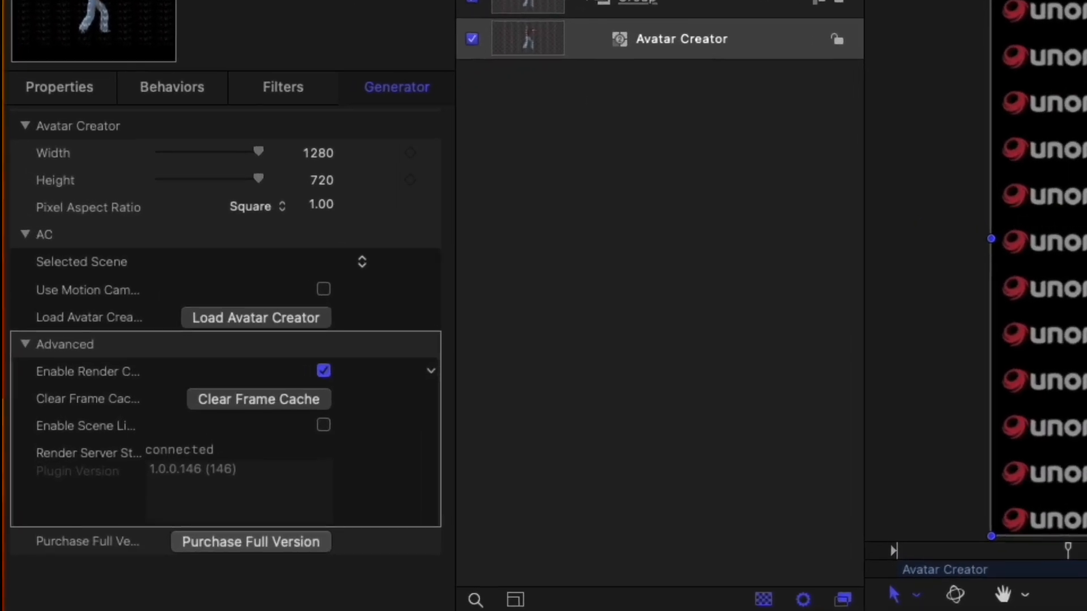
pyautogui.click(323, 371)
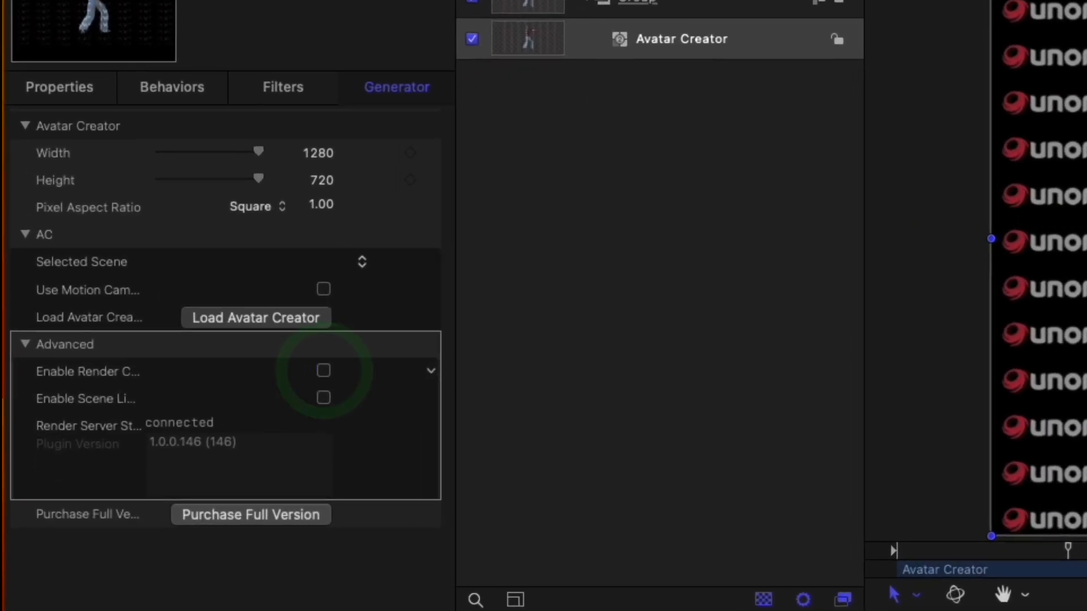